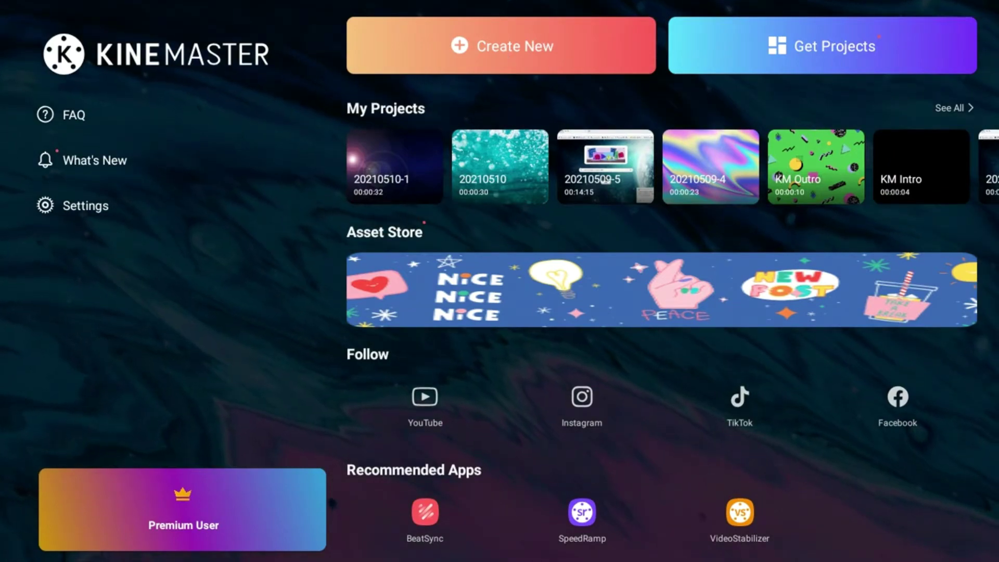
Start a new 16:9 Fit project with a Photo Duration of 3.0s.
{"action": "left_click", "coordinate": [502, 50]}
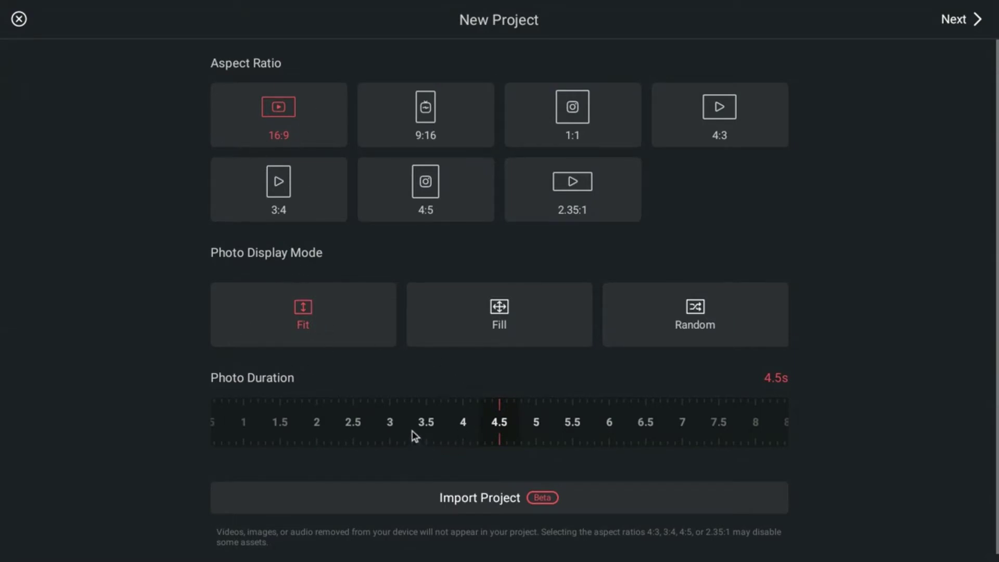
{"action": "mouse_move", "coordinate": [416, 436]}
{"action": "left_mouse_down"}
{"action": "mouse_move", "coordinate": [528, 440]}
{"action": "mouse_move", "coordinate": [520, 434]}
{"action": "left_mouse_up"}
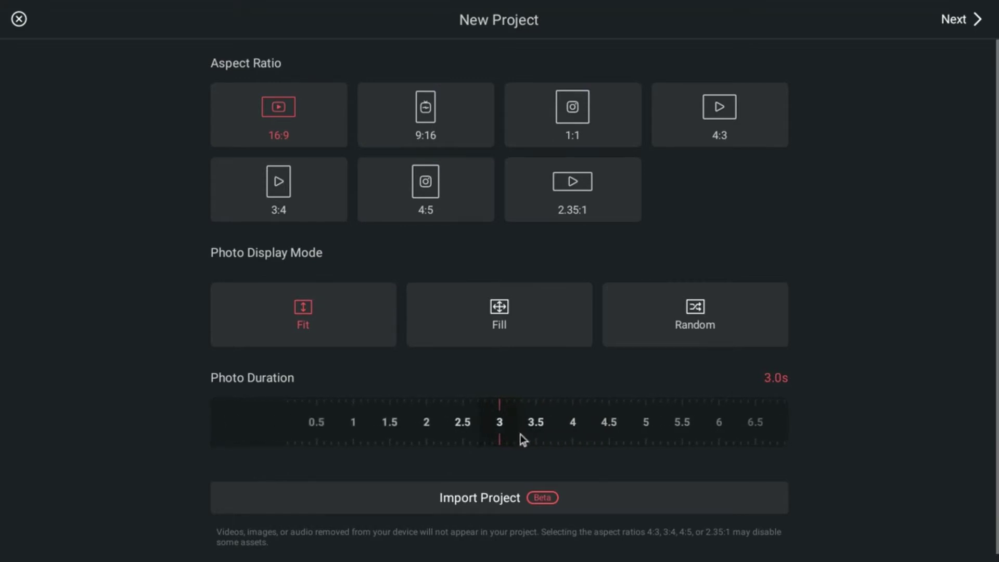
Open the built-in Images backgrounds and add the green grid and blue gradient clips.
{"action": "left_click", "coordinate": [952, 19]}
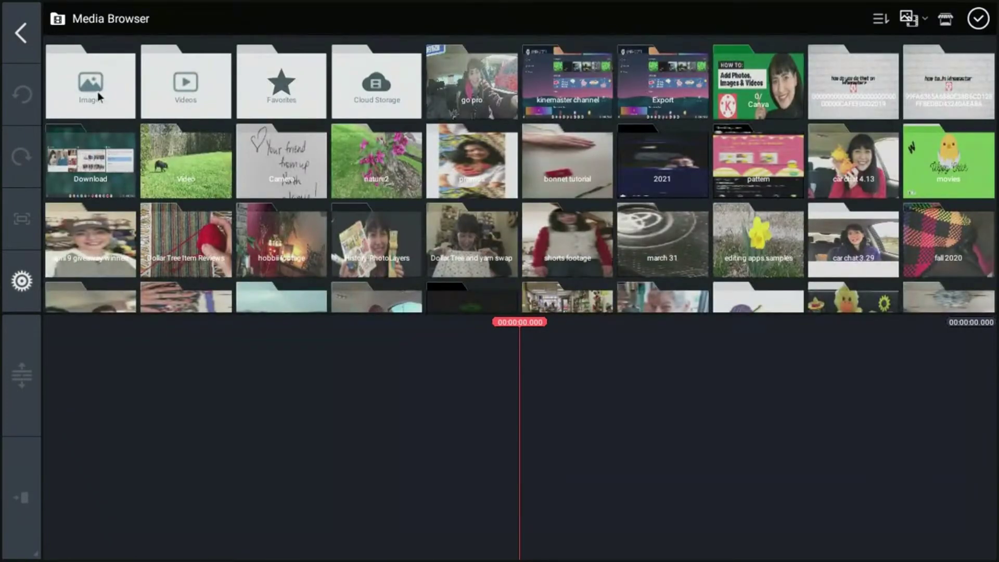
{"action": "left_click", "coordinate": [98, 92]}
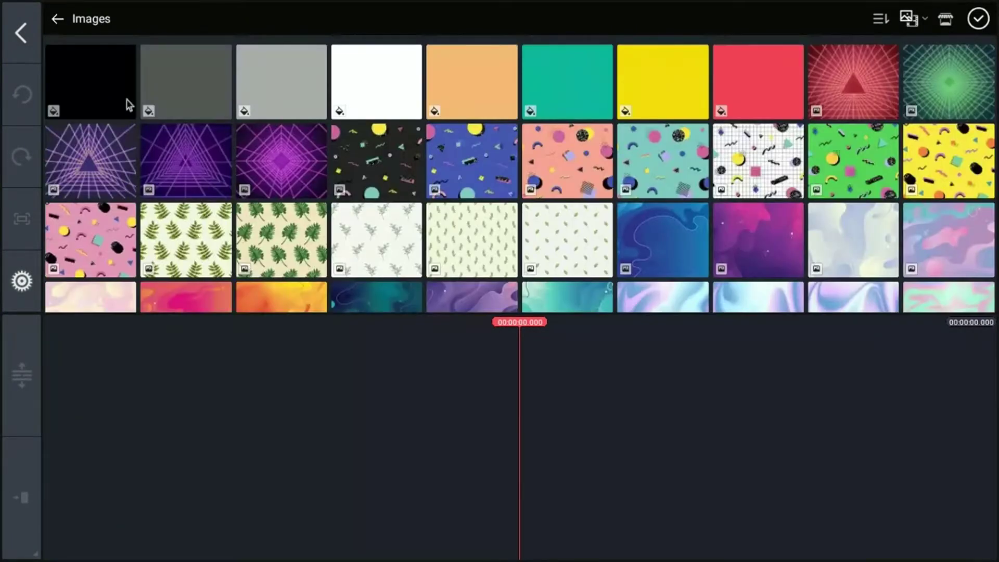
{"action": "scroll", "coordinate": [182, 115], "scroll_direction": "down", "scroll_amount": 5}
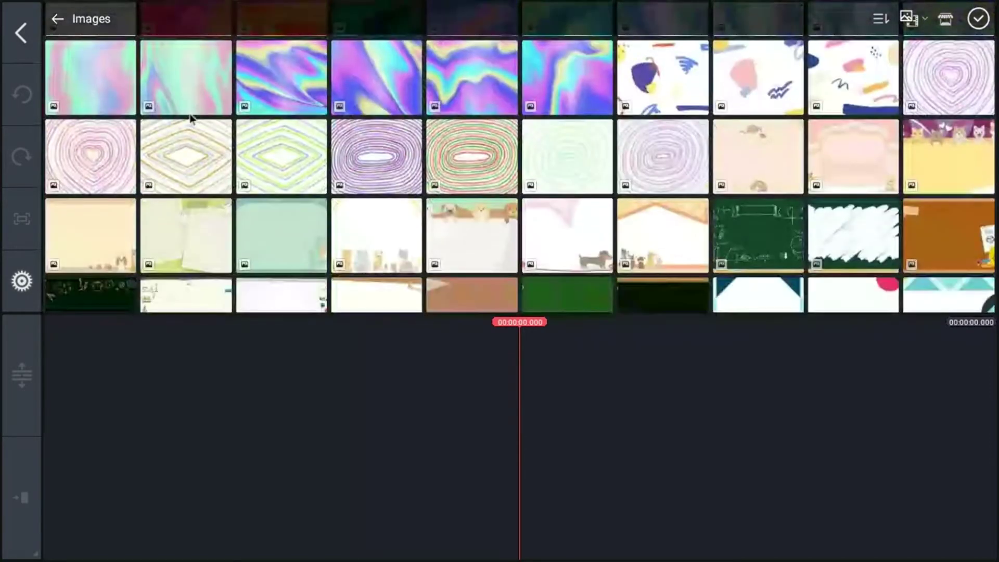
{"action": "scroll", "coordinate": [191, 118], "scroll_direction": "down", "scroll_amount": 2}
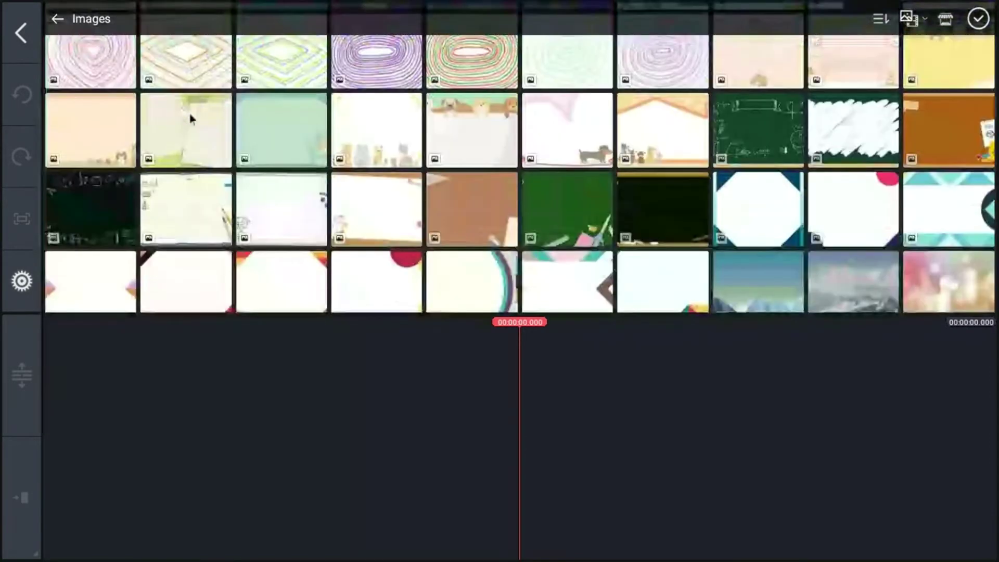
{"action": "left_click", "coordinate": [565, 213]}
{"action": "scroll", "coordinate": [456, 203], "scroll_direction": "down", "scroll_amount": 3}
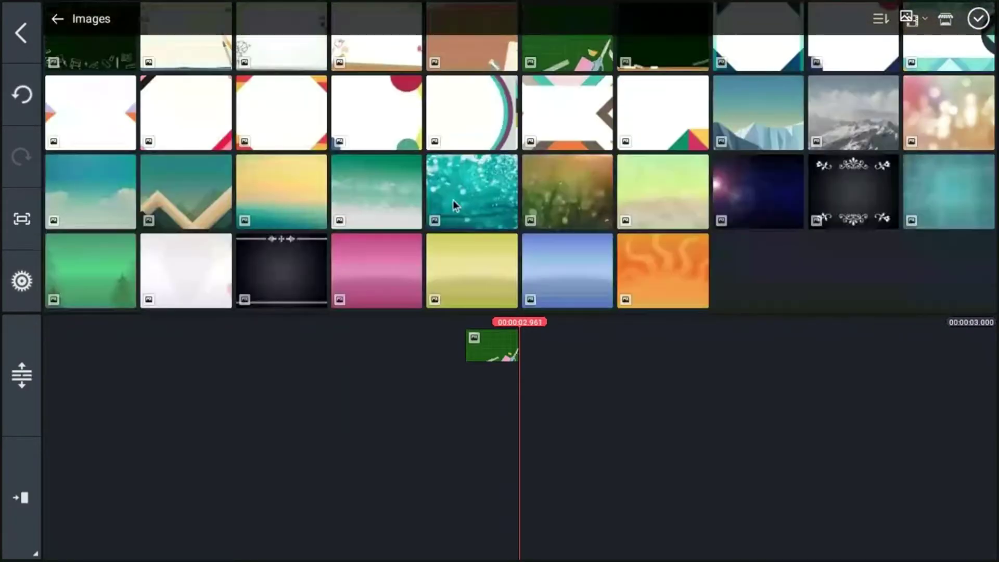
{"action": "left_click", "coordinate": [560, 280]}
Add the zigzag mountains, tropical leaves, purple diamond and solid yellow backgrounds as the next clips.
{"action": "left_click", "coordinate": [186, 204]}
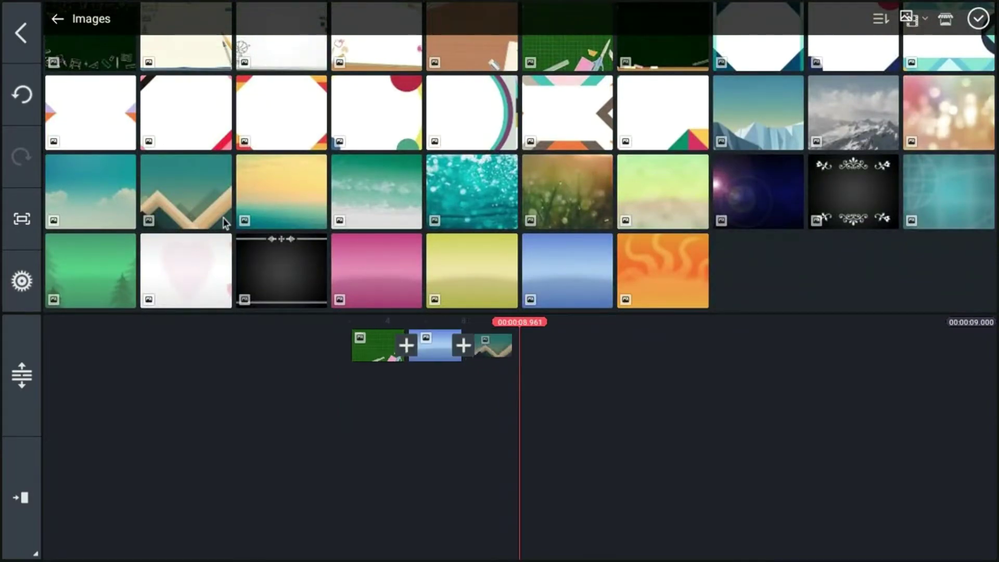
{"action": "scroll", "coordinate": [223, 217], "scroll_direction": "down", "scroll_amount": 5}
{"action": "scroll", "coordinate": [600, 162], "scroll_direction": "up", "scroll_amount": 1}
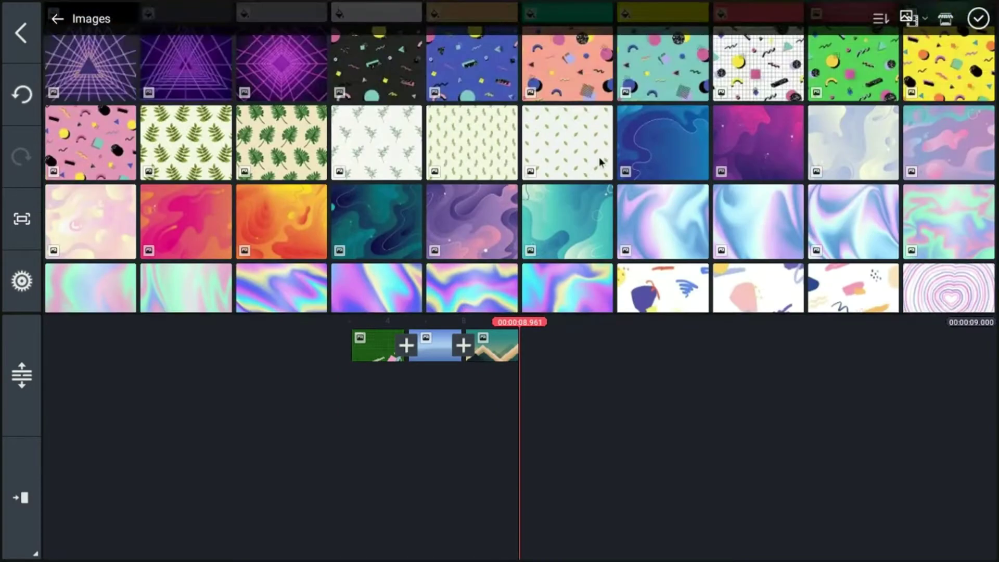
{"action": "left_click", "coordinate": [249, 138]}
{"action": "left_click", "coordinate": [296, 73]}
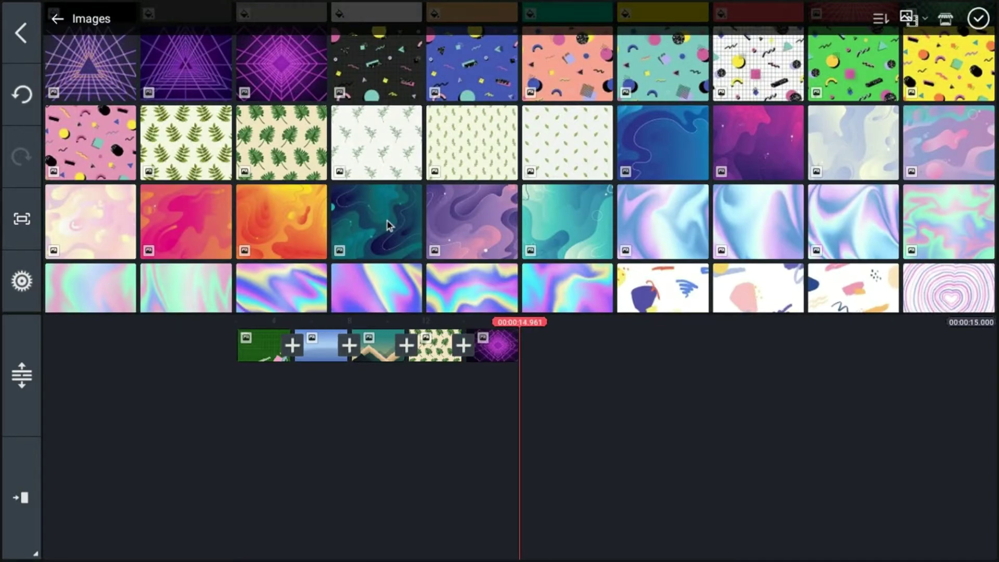
{"action": "scroll", "coordinate": [388, 223], "scroll_direction": "up", "scroll_amount": 1}
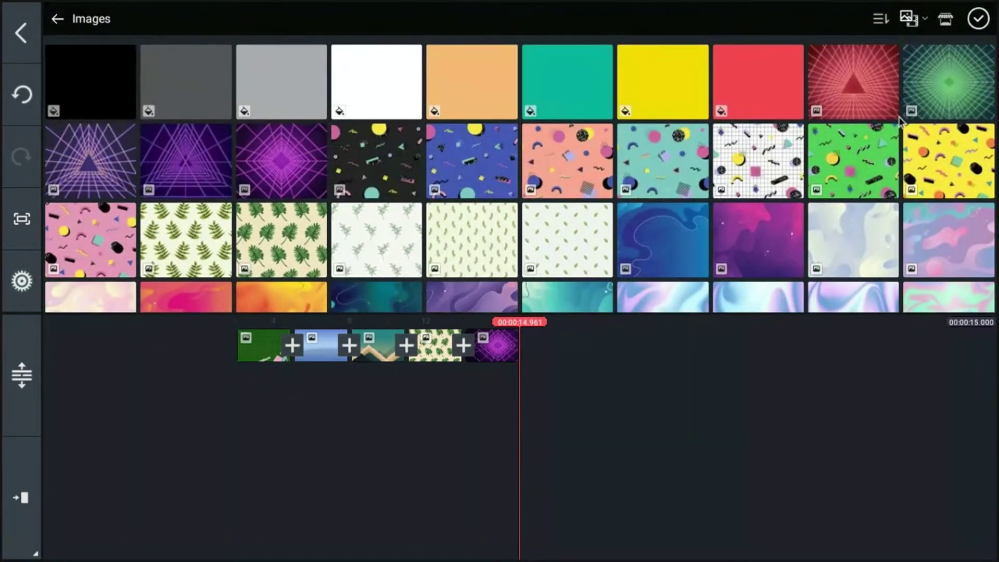
{"action": "left_click", "coordinate": [633, 105]}
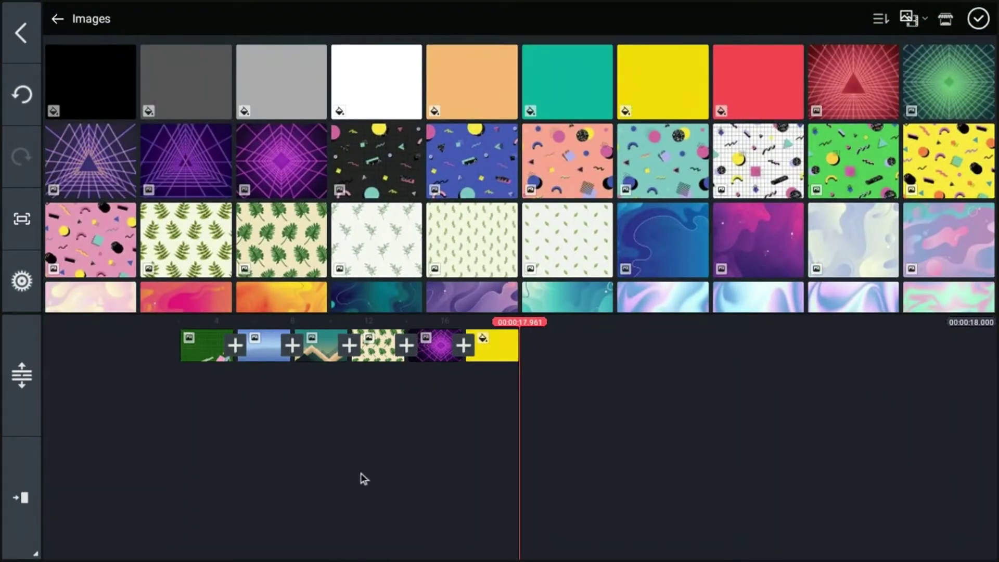
{"action": "left_click_drag", "start_coordinate": [369, 470], "coordinate": [673, 452]}
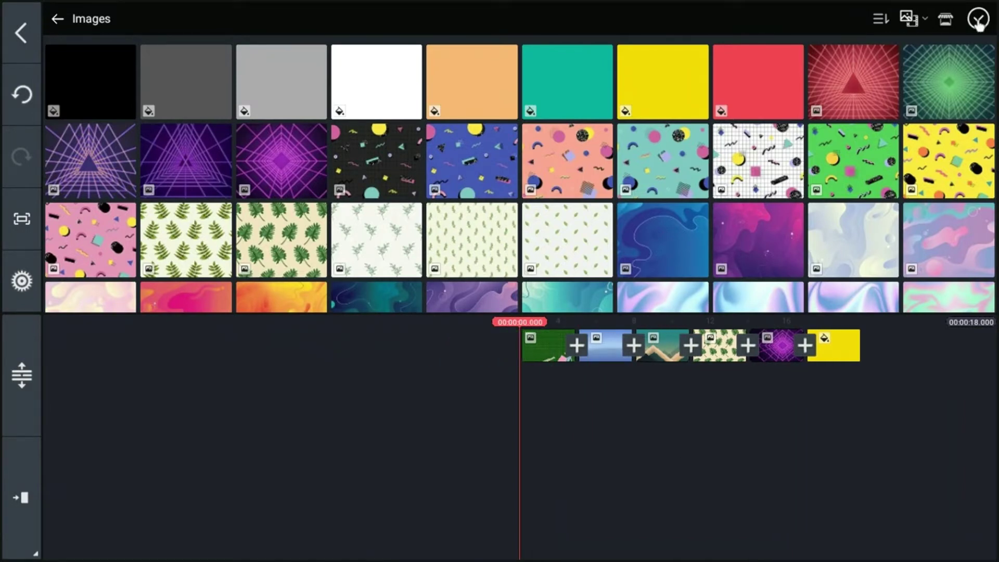
{"action": "left_click", "coordinate": [979, 19]}
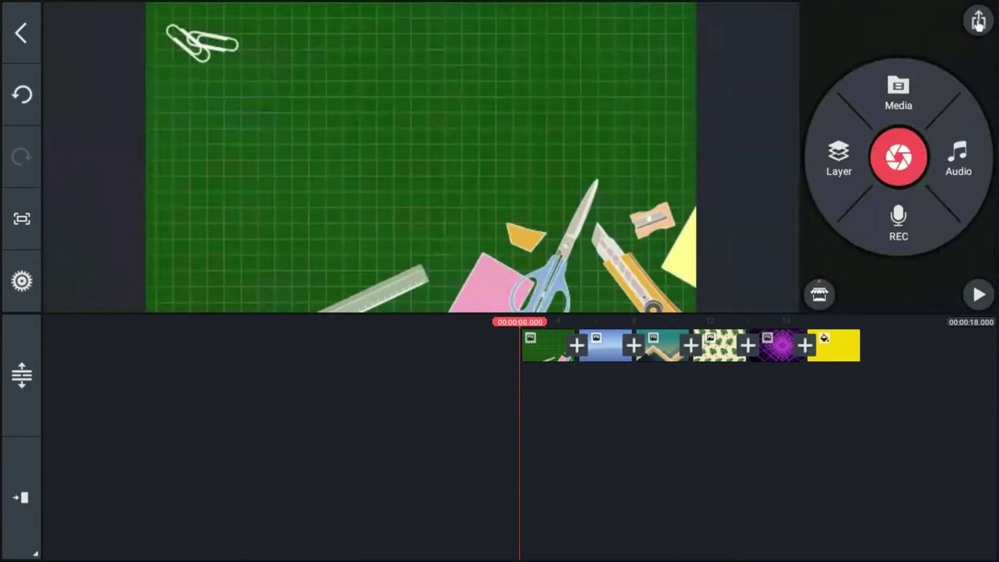
{"action": "left_click_drag", "start_coordinate": [874, 440], "coordinate": [795, 424]}
{"action": "left_click", "coordinate": [984, 299]}
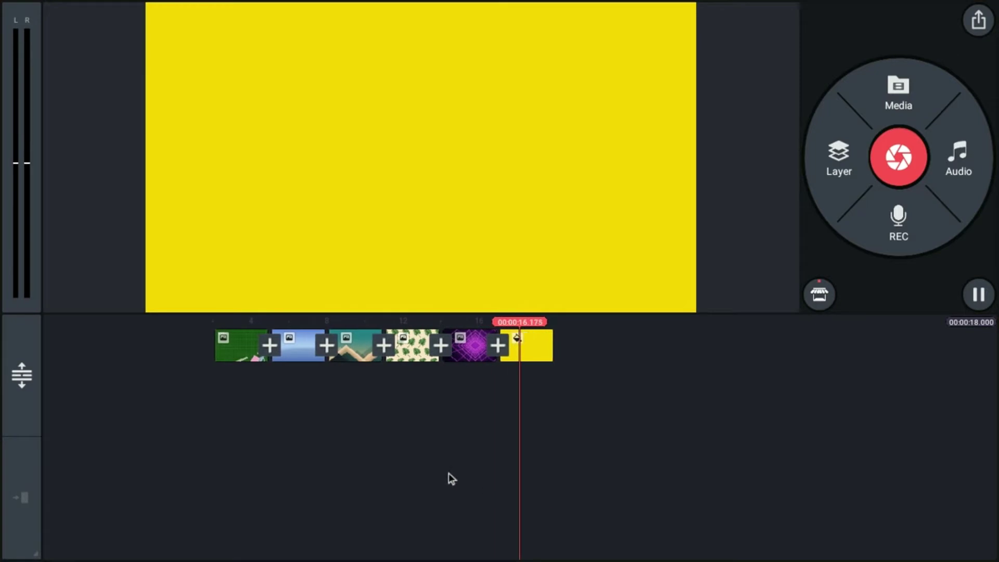
{"action": "left_click_drag", "start_coordinate": [429, 467], "coordinate": [847, 466]}
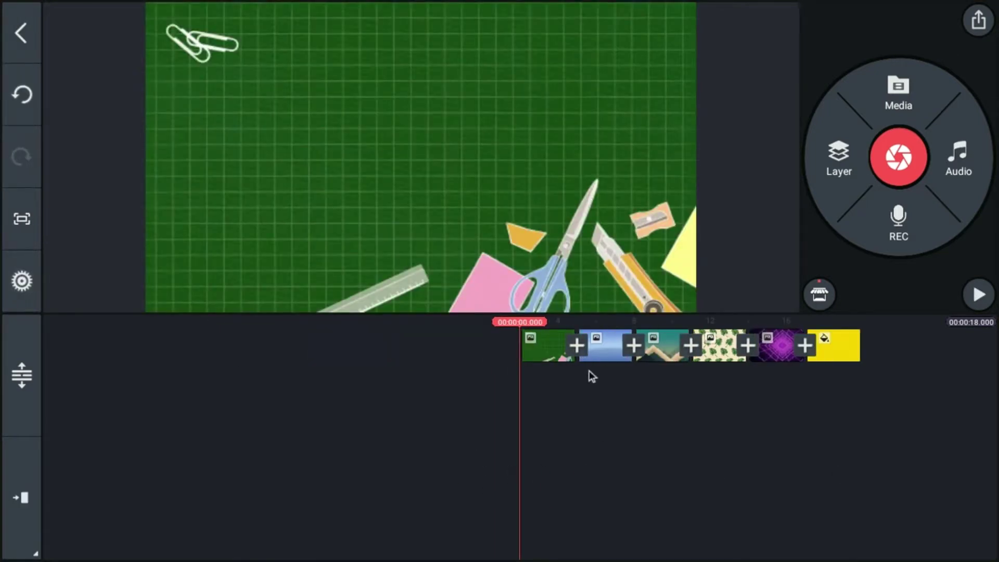
Open and browse the Transition Effect categories for the green grid to blue gradient join.
{"action": "left_click", "coordinate": [578, 345]}
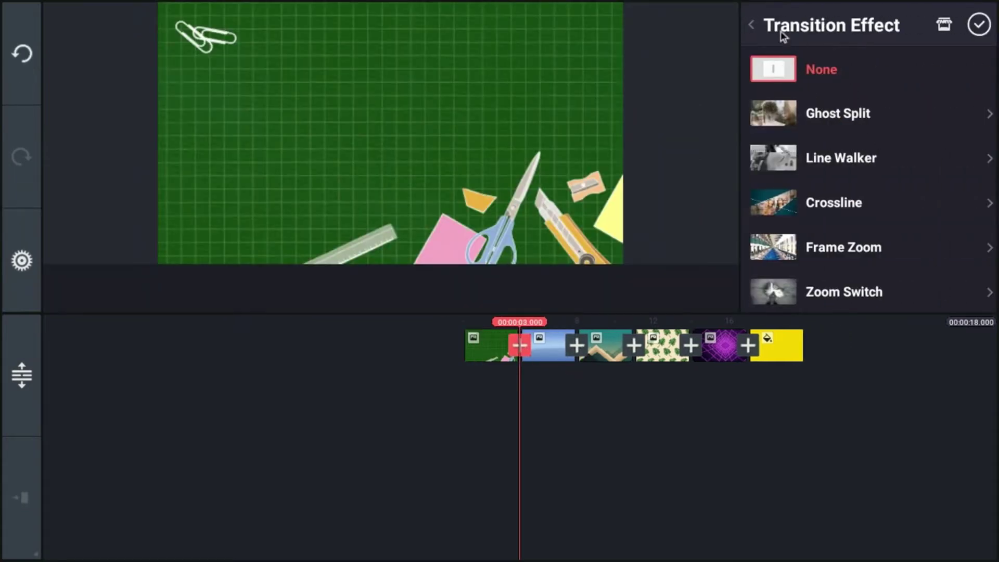
{"action": "scroll", "coordinate": [835, 110], "scroll_direction": "down", "scroll_amount": 3}
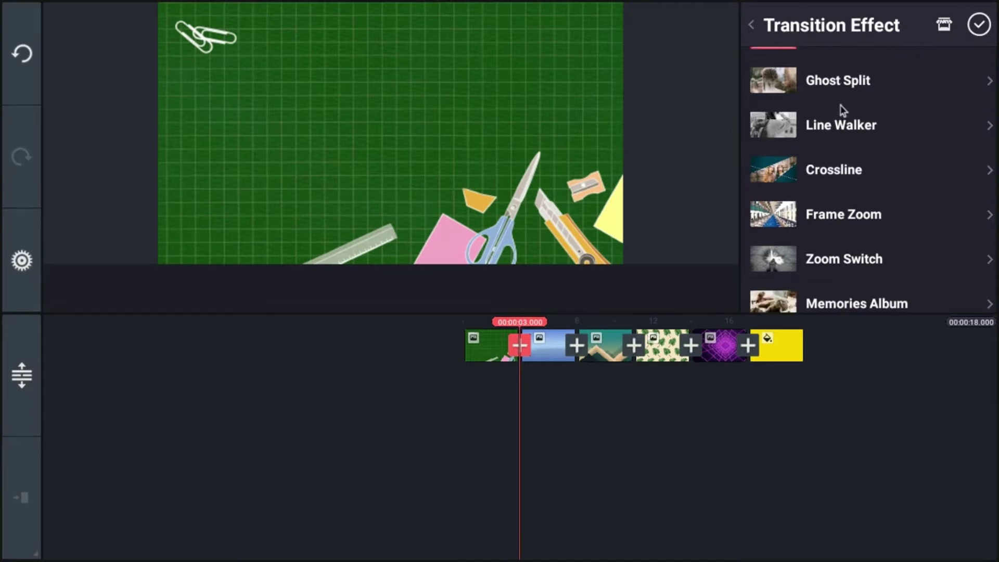
{"action": "scroll", "coordinate": [835, 114], "scroll_direction": "down", "scroll_amount": 1}
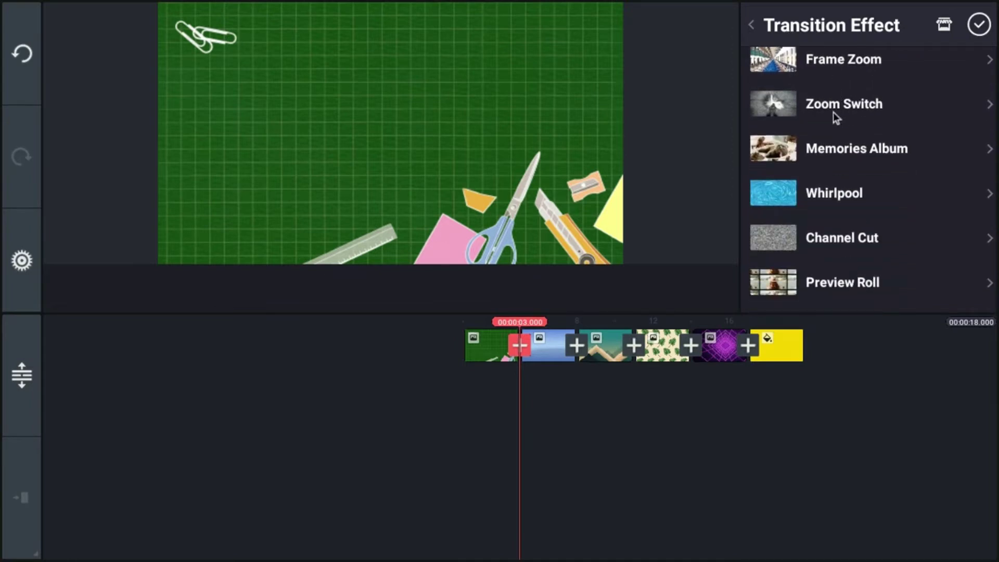
{"action": "scroll", "coordinate": [834, 117], "scroll_direction": "down", "scroll_amount": 3}
{"action": "scroll", "coordinate": [834, 125], "scroll_direction": "down", "scroll_amount": 1}
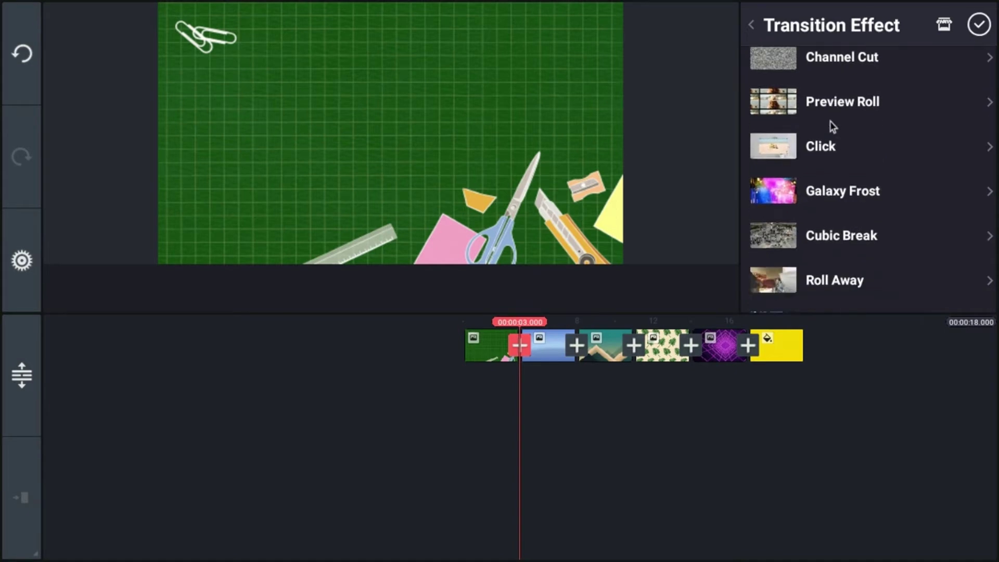
{"action": "scroll", "coordinate": [832, 127], "scroll_direction": "down", "scroll_amount": 3}
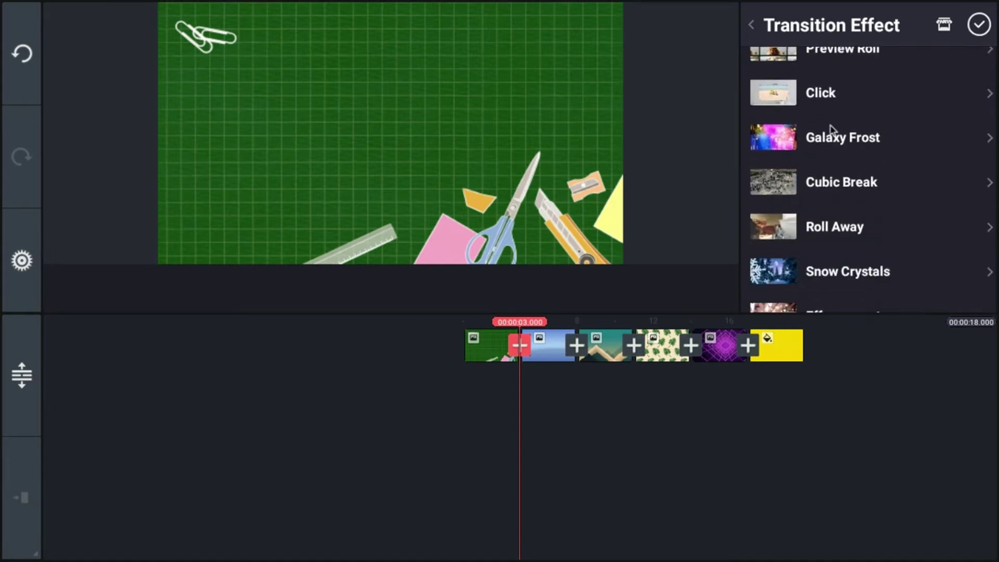
{"action": "scroll", "coordinate": [821, 145], "scroll_direction": "down", "scroll_amount": 5}
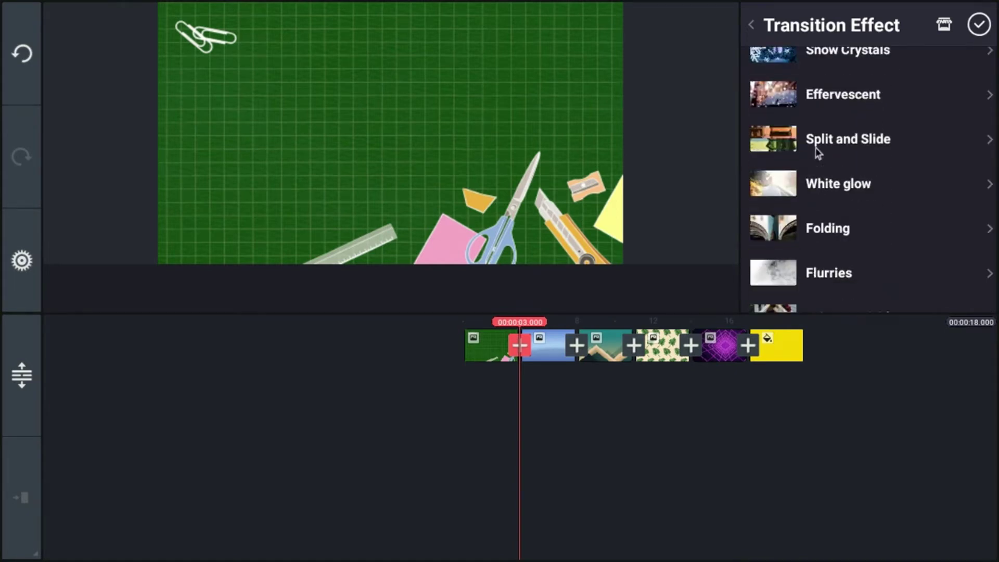
{"action": "scroll", "coordinate": [815, 153], "scroll_direction": "down", "scroll_amount": 1}
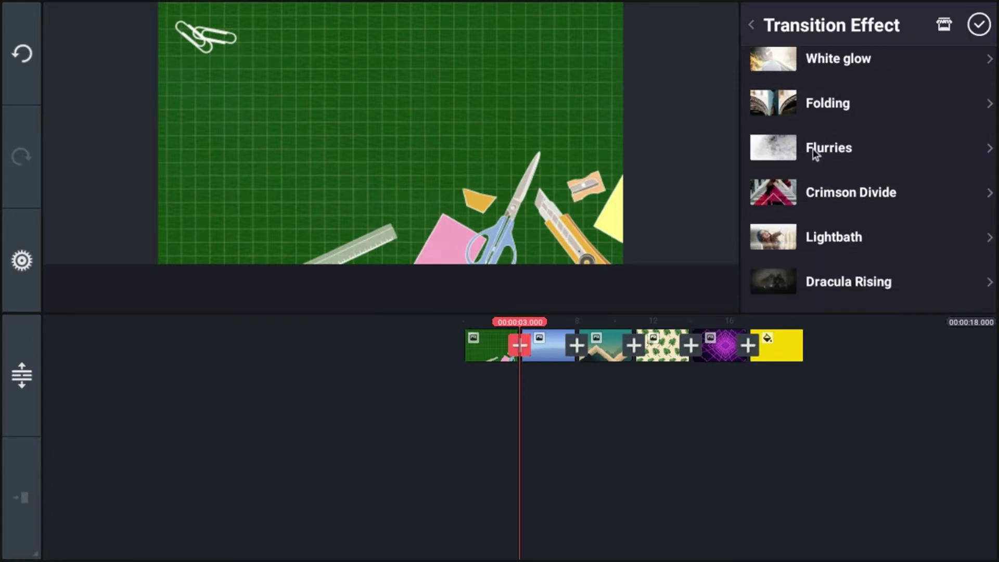
{"action": "scroll", "coordinate": [813, 150], "scroll_direction": "down", "scroll_amount": 5}
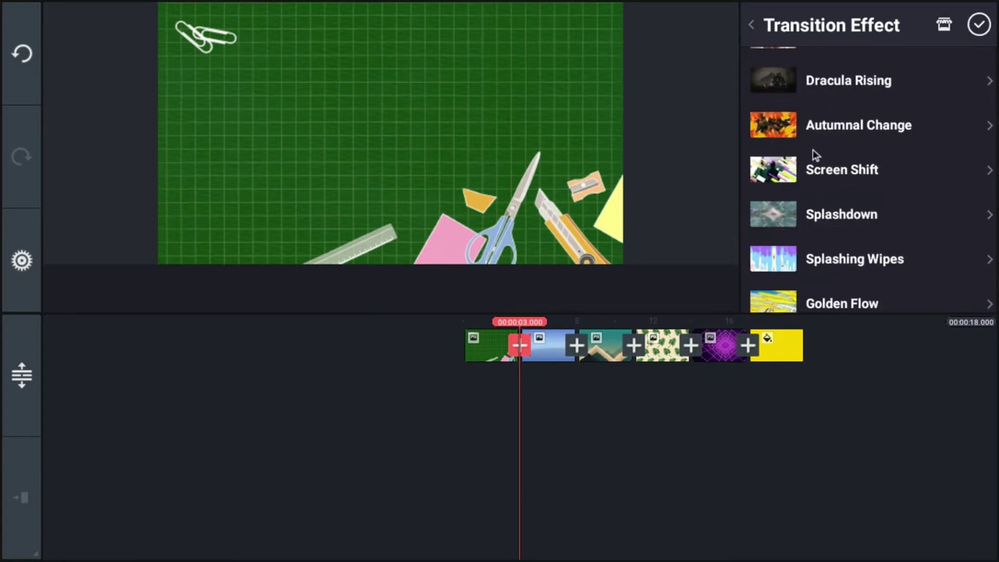
{"action": "scroll", "coordinate": [811, 154], "scroll_direction": "down", "scroll_amount": 2}
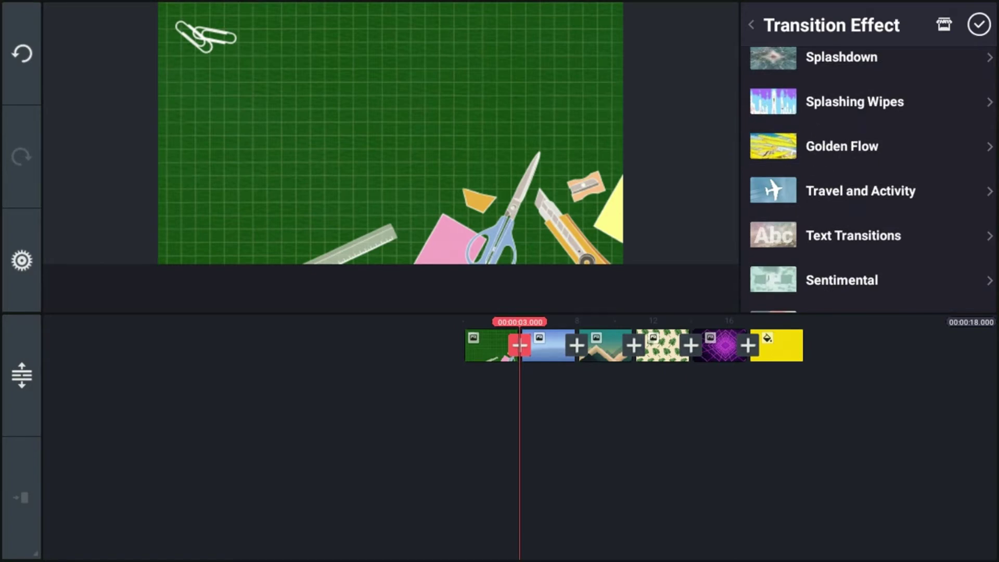
{"action": "scroll", "coordinate": [820, 295], "scroll_direction": "down", "scroll_amount": 2}
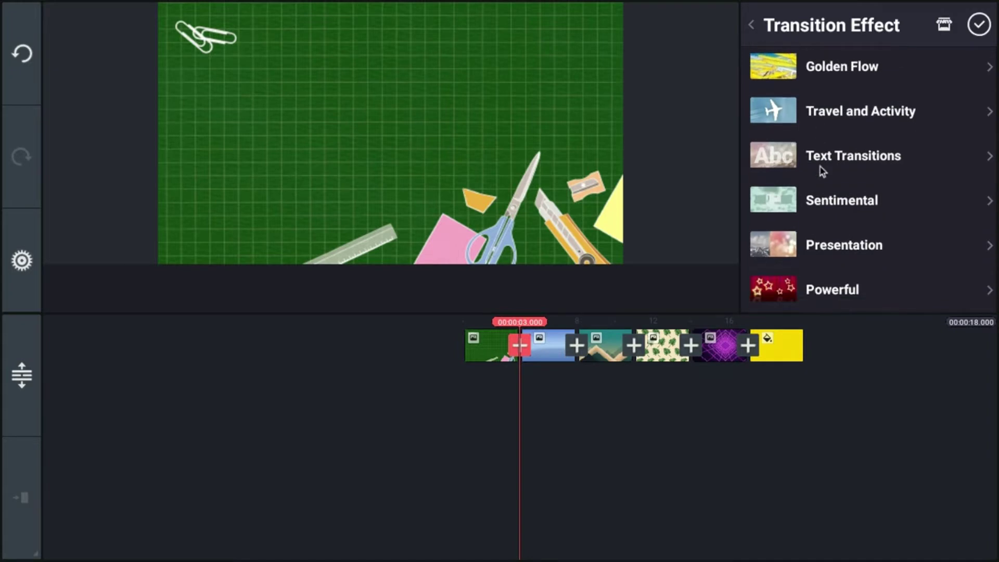
{"action": "scroll", "coordinate": [822, 171], "scroll_direction": "down", "scroll_amount": 3}
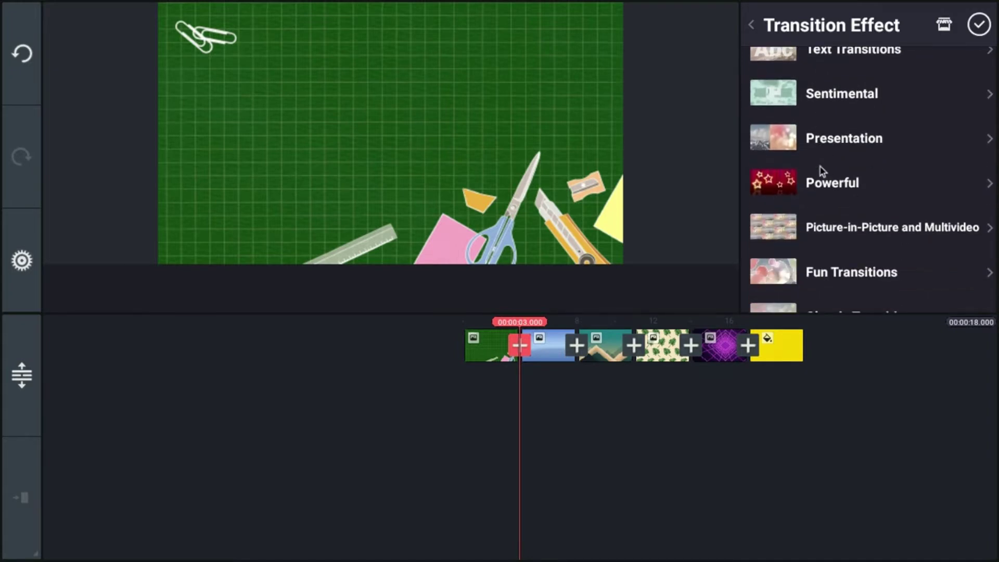
{"action": "scroll", "coordinate": [822, 171], "scroll_direction": "down", "scroll_amount": 1}
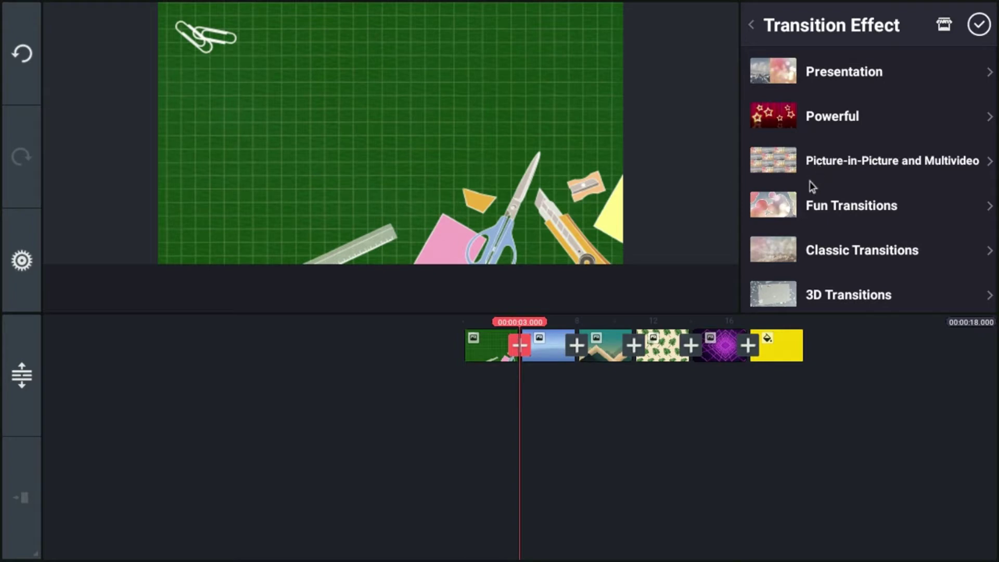
Apply the Classic Zoom out transition to the first join, lasting 1.5 seconds.
{"action": "left_click", "coordinate": [836, 257]}
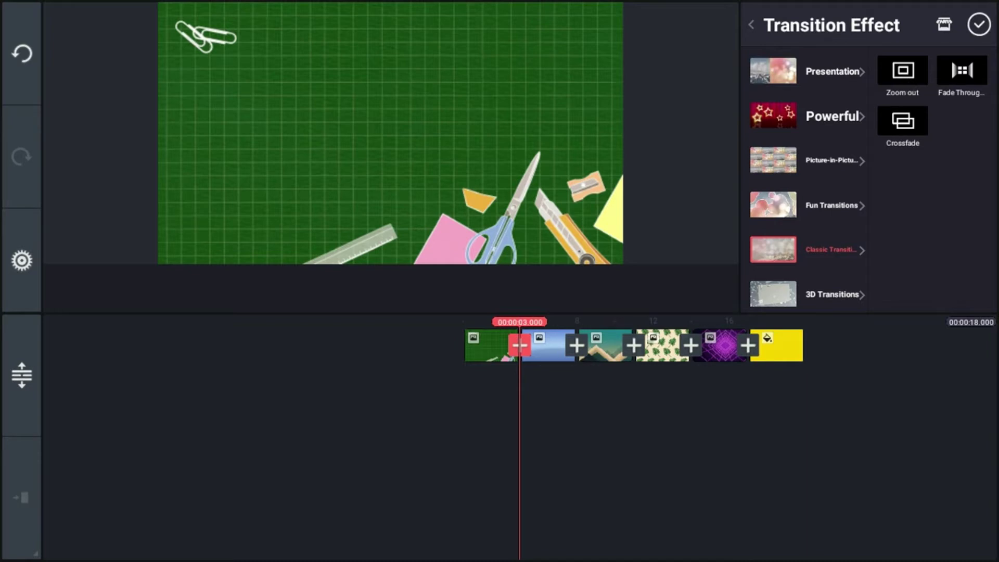
{"action": "left_click", "coordinate": [904, 73]}
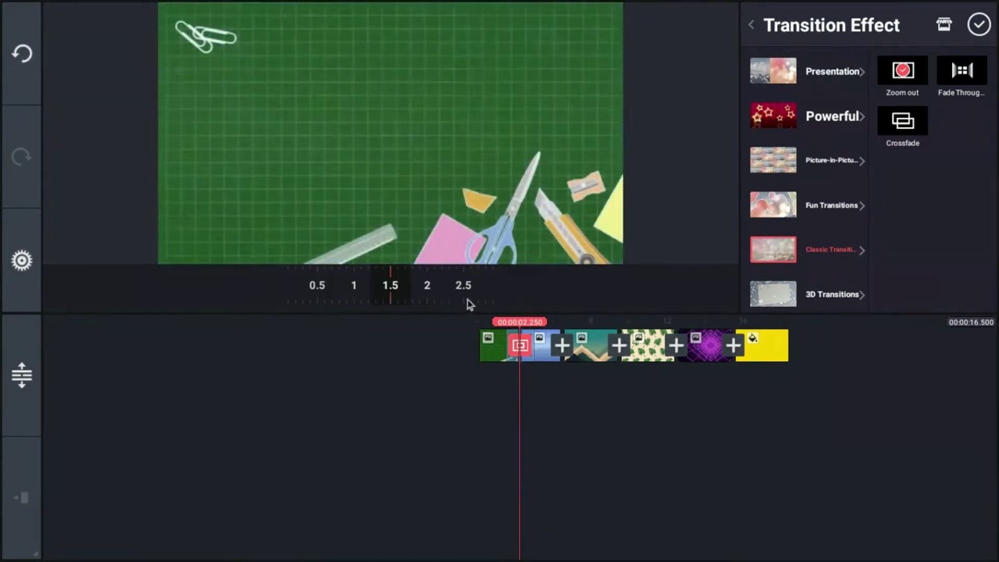
{"action": "mouse_move", "coordinate": [438, 302]}
{"action": "left_mouse_down"}
{"action": "mouse_move", "coordinate": [384, 300]}
{"action": "mouse_move", "coordinate": [475, 306]}
{"action": "mouse_move", "coordinate": [440, 308]}
{"action": "left_mouse_up"}
Close the transition panel and play the 16.5-second slideshow from the beginning.
{"action": "left_click", "coordinate": [570, 410]}
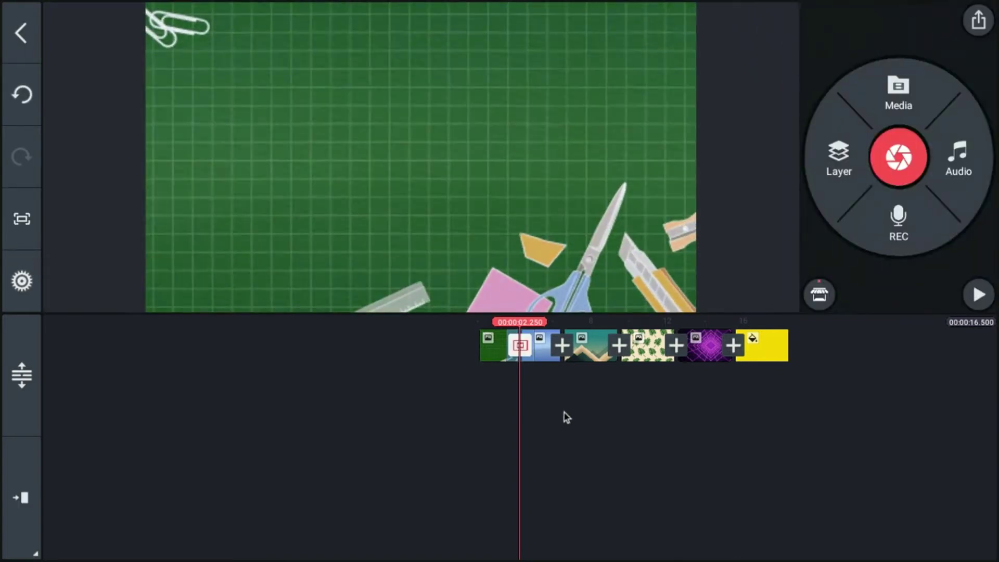
{"action": "left_click_drag", "start_coordinate": [564, 415], "coordinate": [585, 409]}
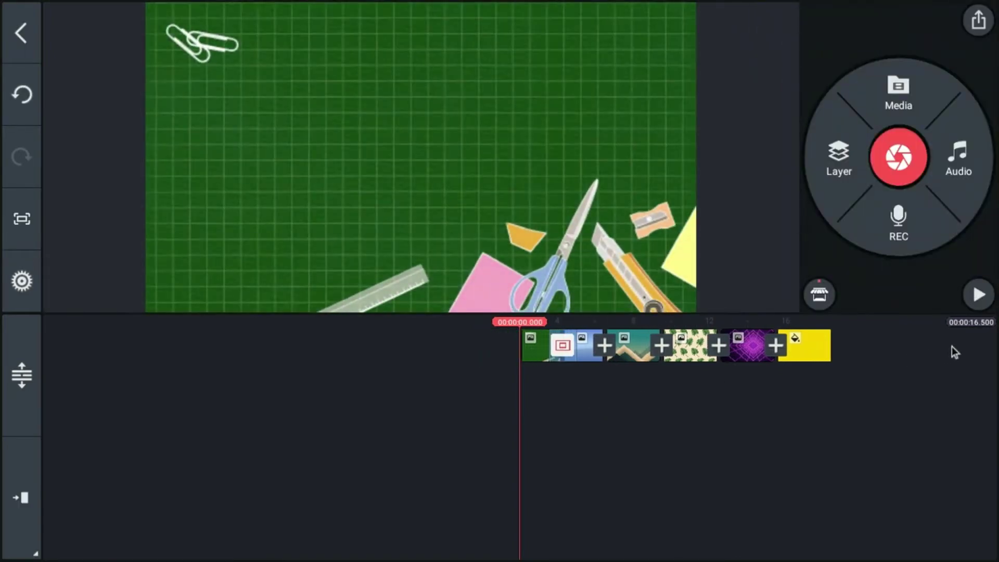
{"action": "left_click", "coordinate": [979, 296]}
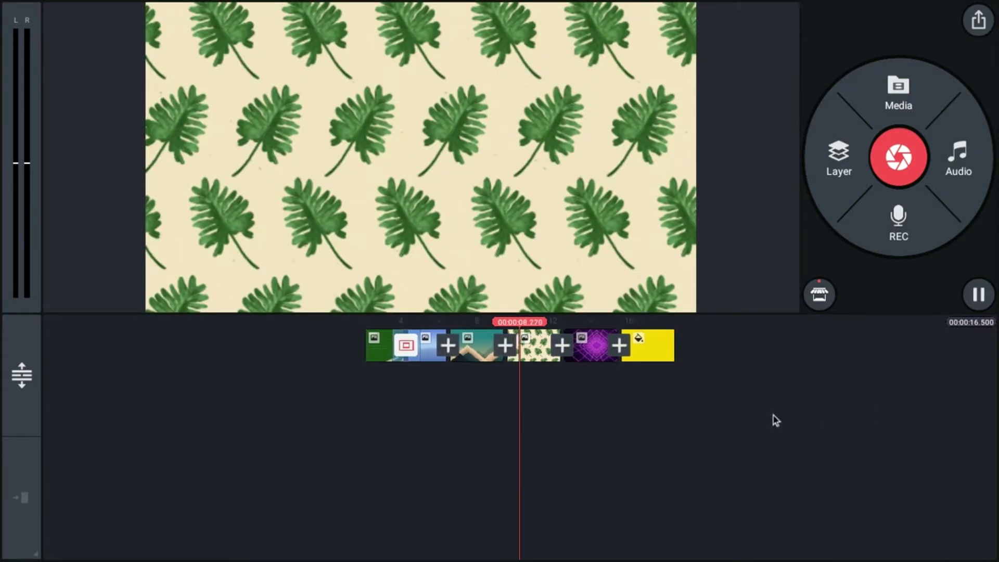
{"action": "left_click_drag", "start_coordinate": [607, 414], "coordinate": [805, 418]}
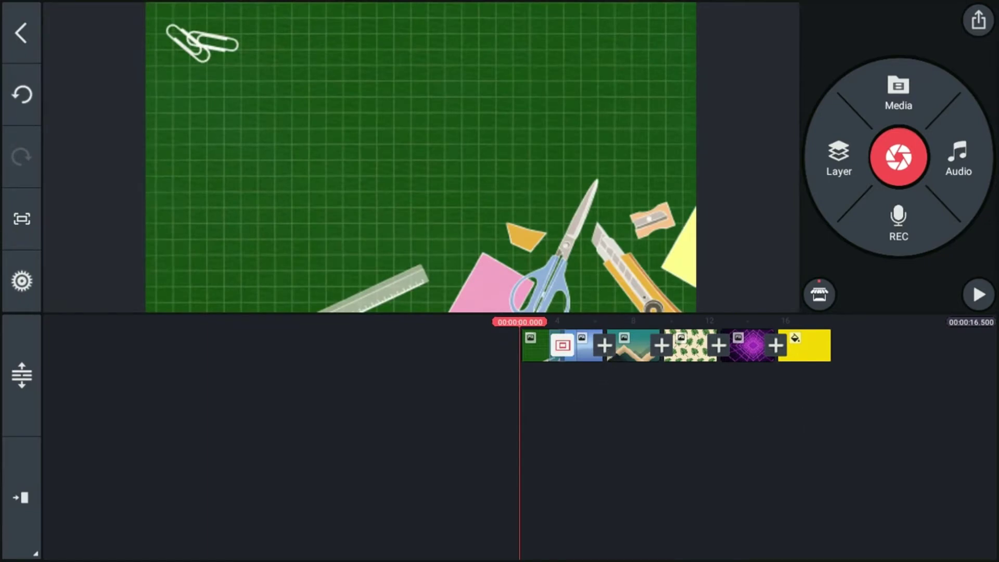
Put a Classic Crossfade between the blue gradient and zigzag mountain clips, bringing the total to 15.1 seconds.
{"action": "left_click", "coordinate": [606, 348]}
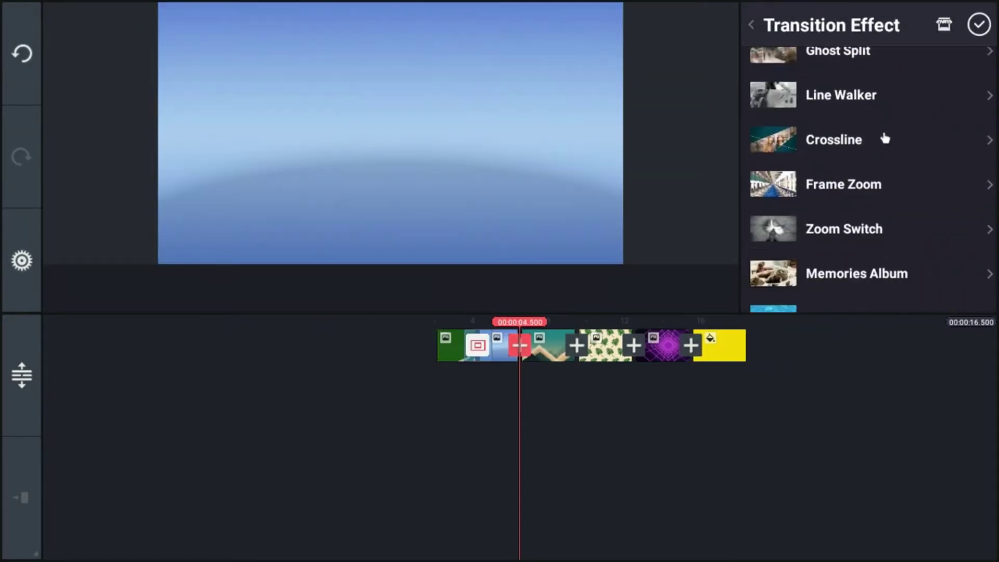
{"action": "scroll", "coordinate": [881, 140], "scroll_direction": "down", "scroll_amount": 7}
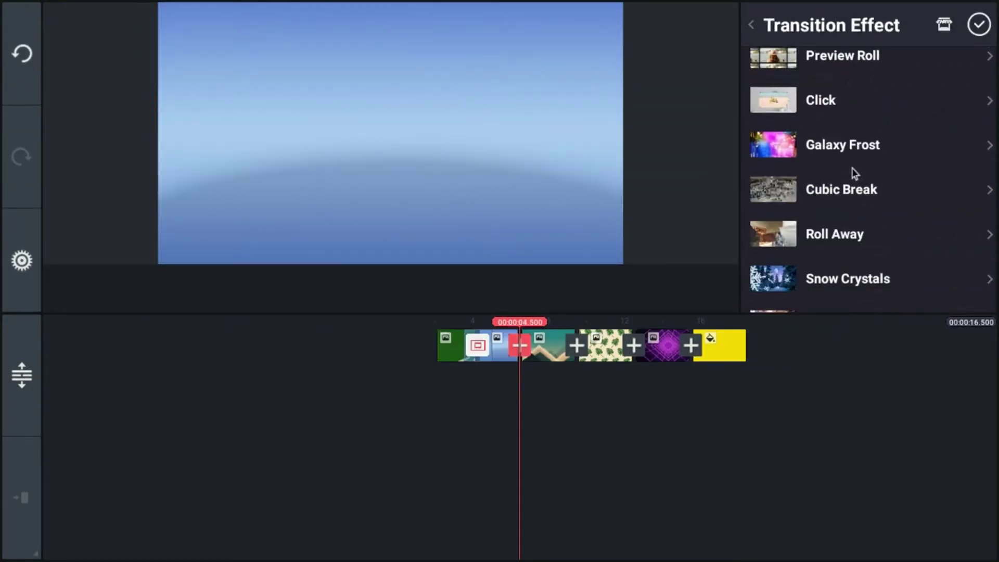
{"action": "scroll", "coordinate": [855, 173], "scroll_direction": "down", "scroll_amount": 8}
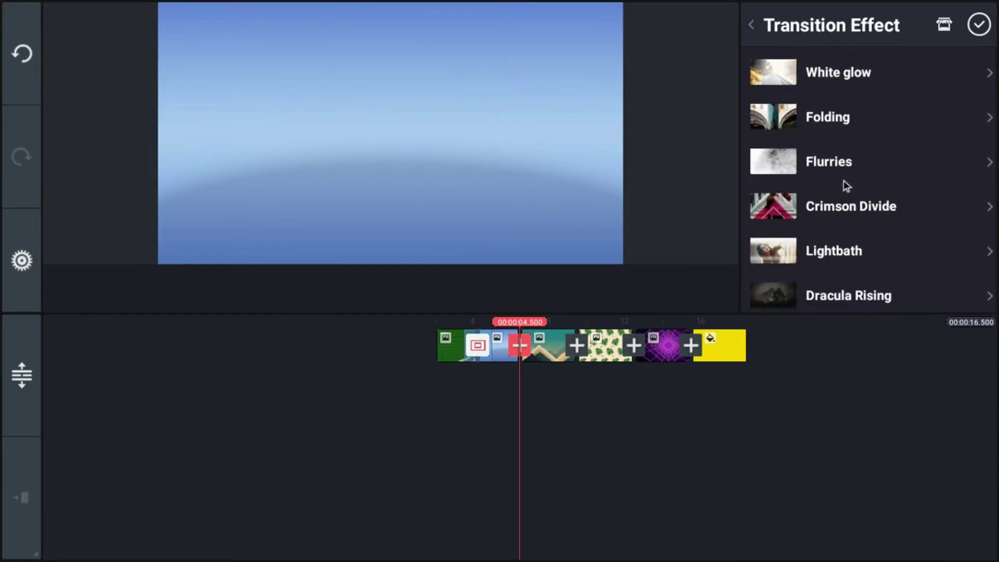
{"action": "scroll", "coordinate": [844, 181], "scroll_direction": "down", "scroll_amount": 5}
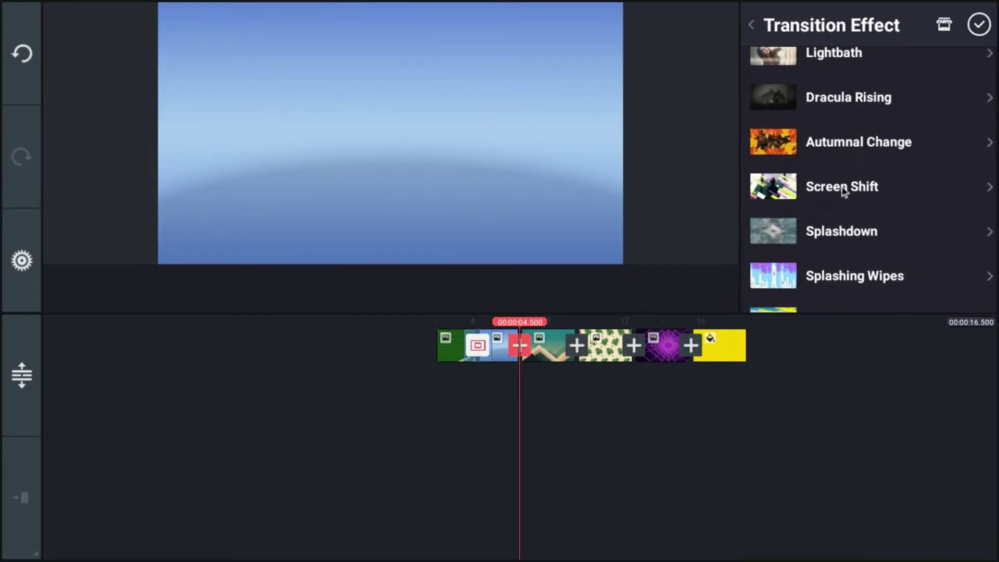
{"action": "scroll", "coordinate": [838, 196], "scroll_direction": "down", "scroll_amount": 5}
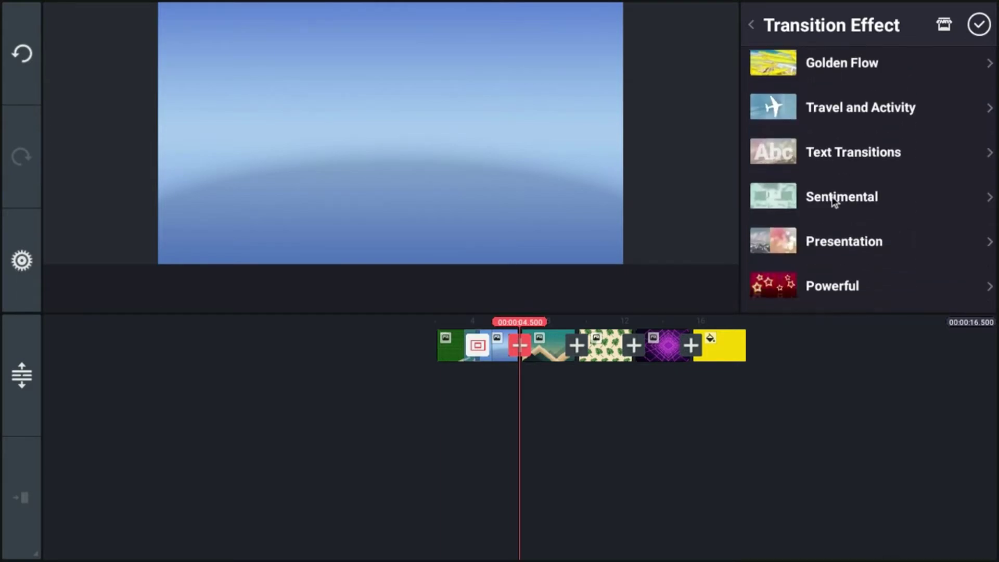
{"action": "scroll", "coordinate": [832, 200], "scroll_direction": "down", "scroll_amount": 4}
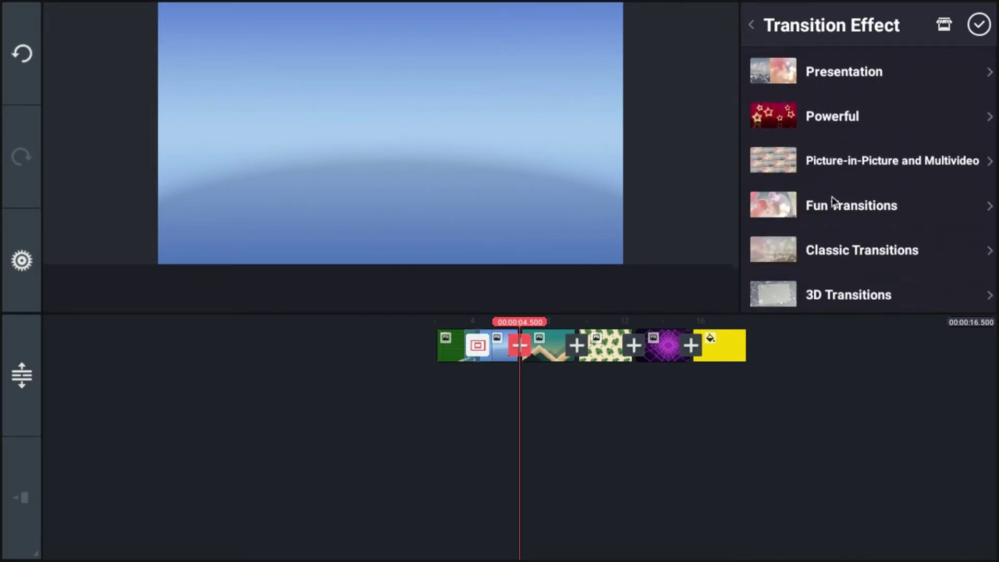
{"action": "left_click", "coordinate": [832, 250]}
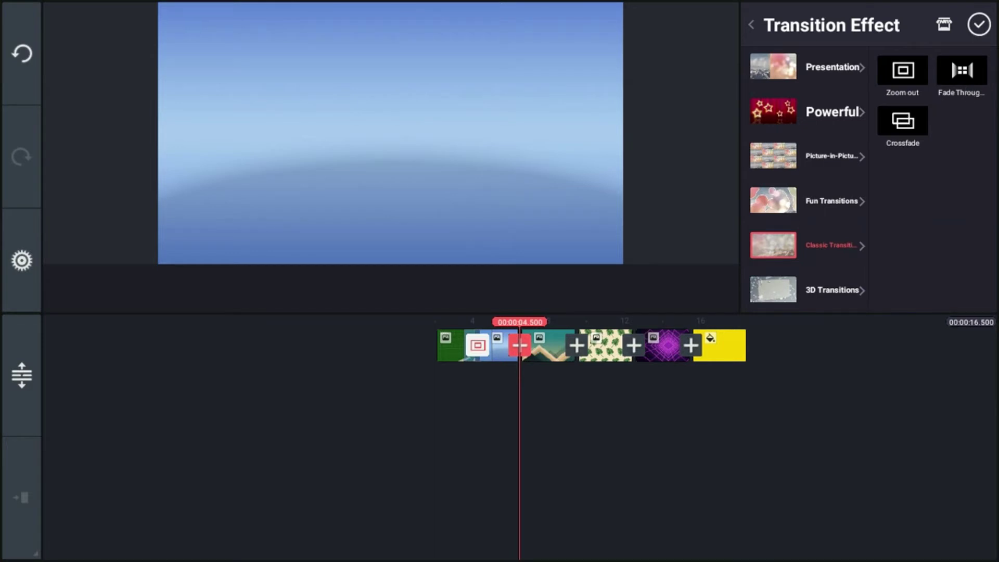
{"action": "left_click", "coordinate": [924, 123]}
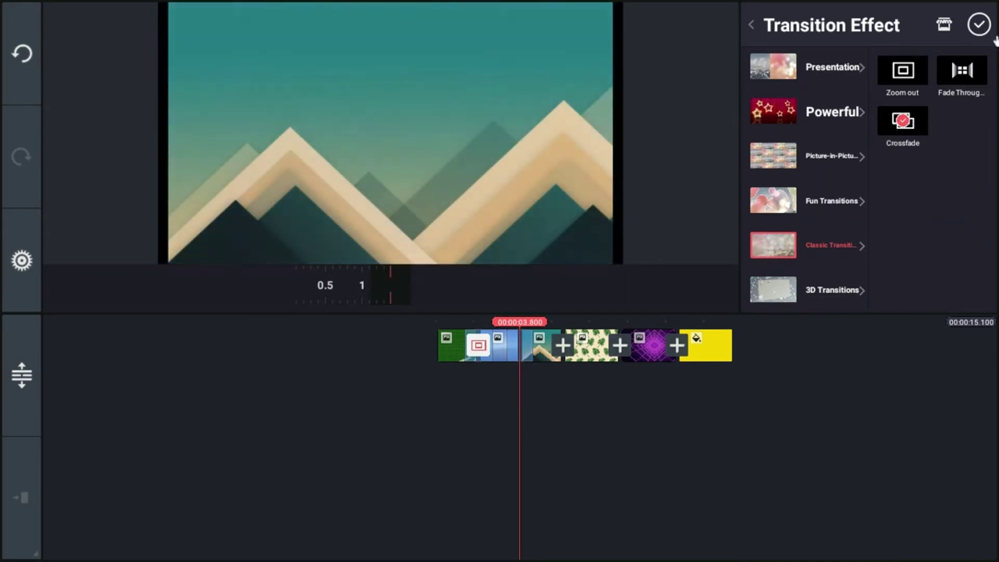
{"action": "left_click", "coordinate": [982, 26]}
{"action": "left_click_drag", "start_coordinate": [606, 397], "coordinate": [878, 365]}
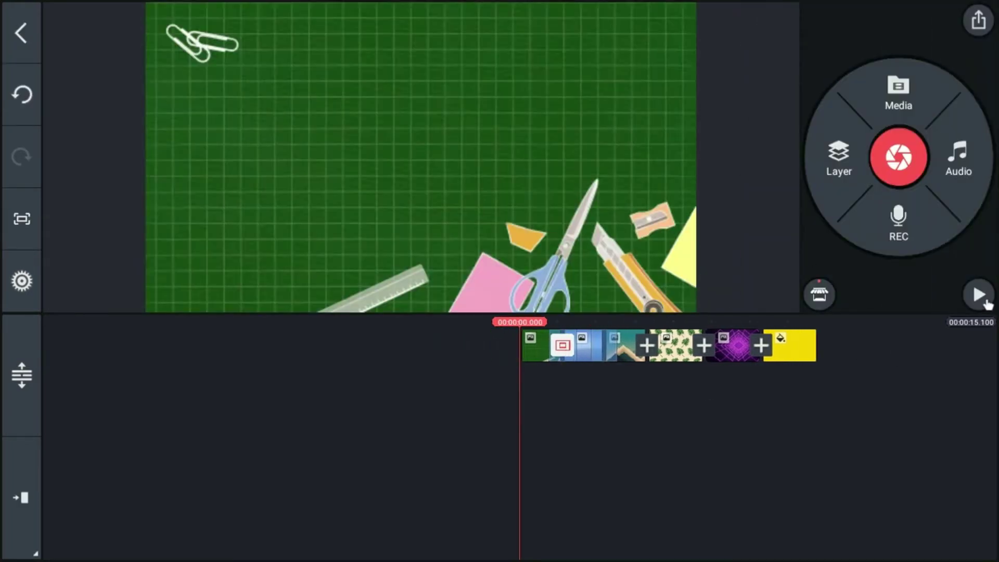
{"action": "left_click", "coordinate": [978, 295]}
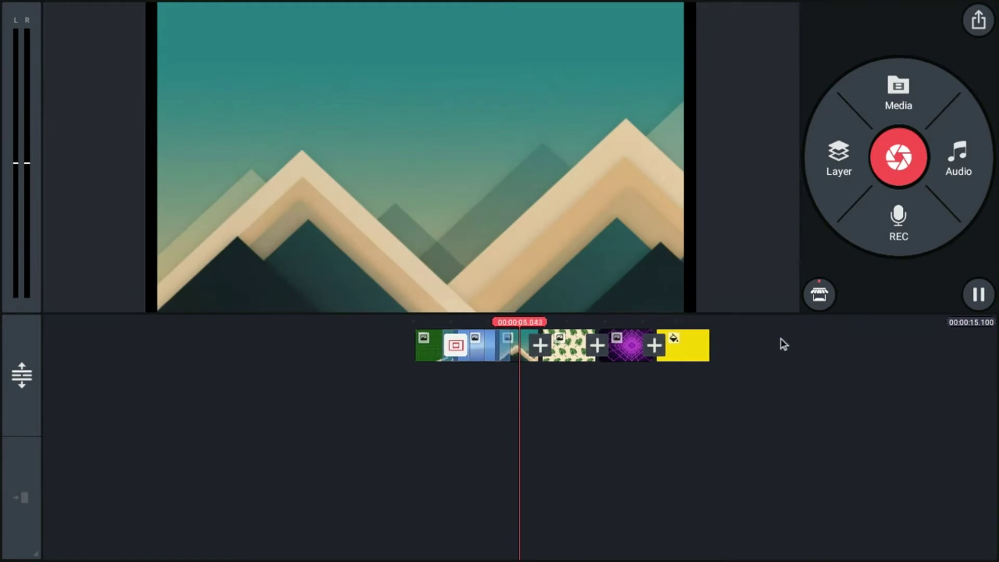
{"action": "left_click", "coordinate": [649, 395]}
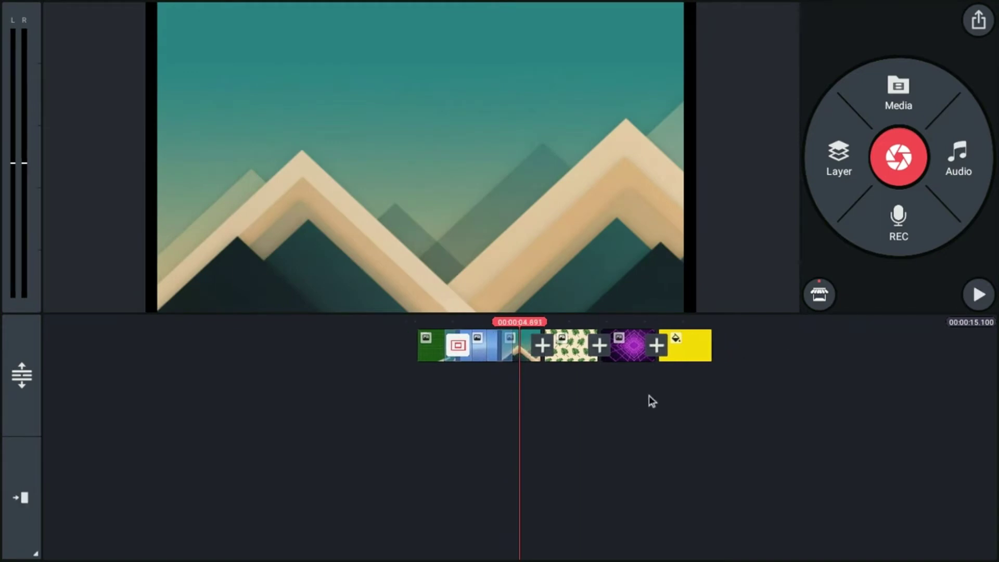
Lengthen the blue, zigzag mountain and tropical leaf clips with their trim handles.
{"action": "left_click", "coordinate": [494, 355]}
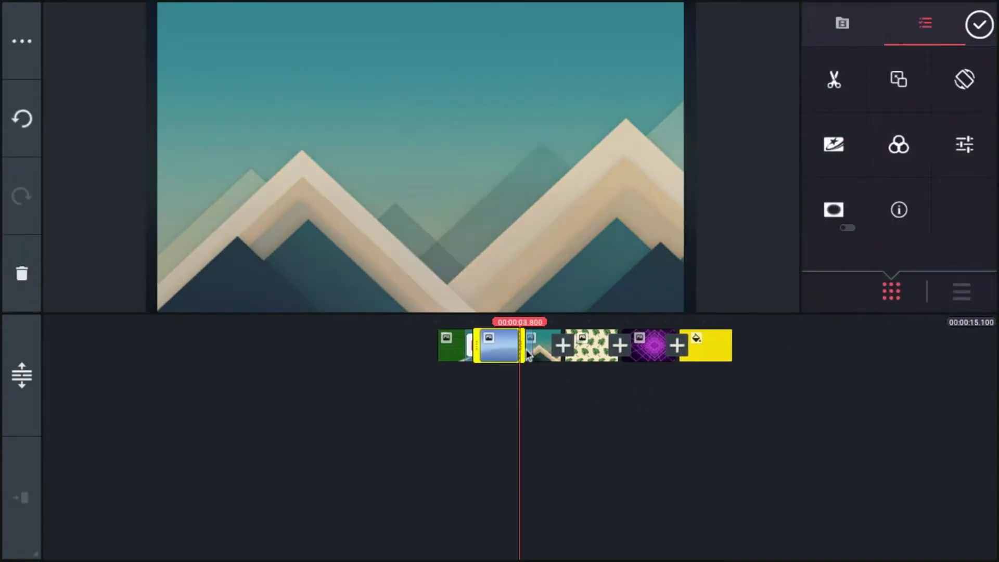
{"action": "mouse_move", "coordinate": [543, 356]}
{"action": "left_mouse_down"}
{"action": "mouse_move", "coordinate": [569, 348]}
{"action": "mouse_move", "coordinate": [544, 359]}
{"action": "left_mouse_up"}
{"action": "left_click", "coordinate": [540, 394]}
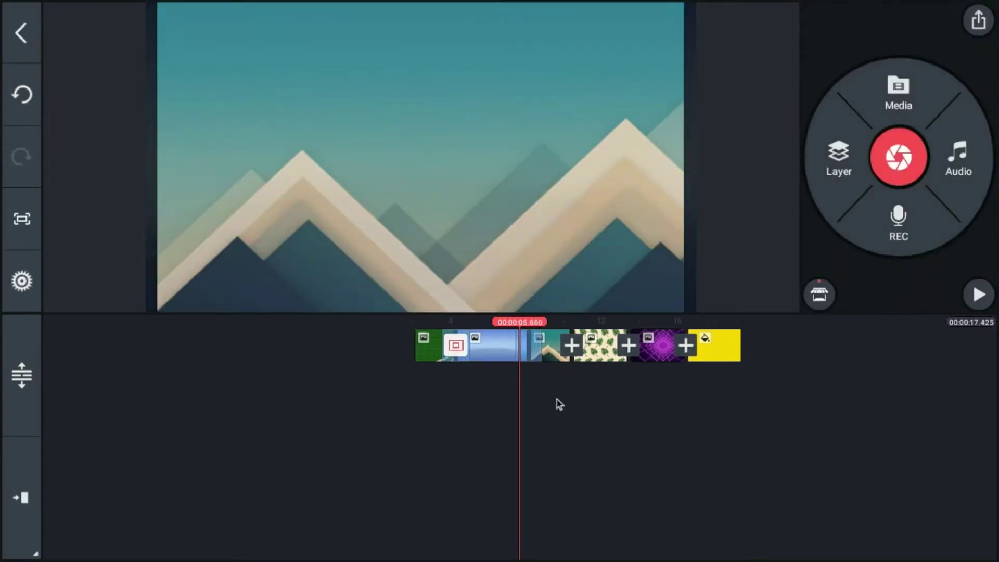
{"action": "scroll", "coordinate": [666, 428], "scroll_direction": "up", "scroll_amount": 2}
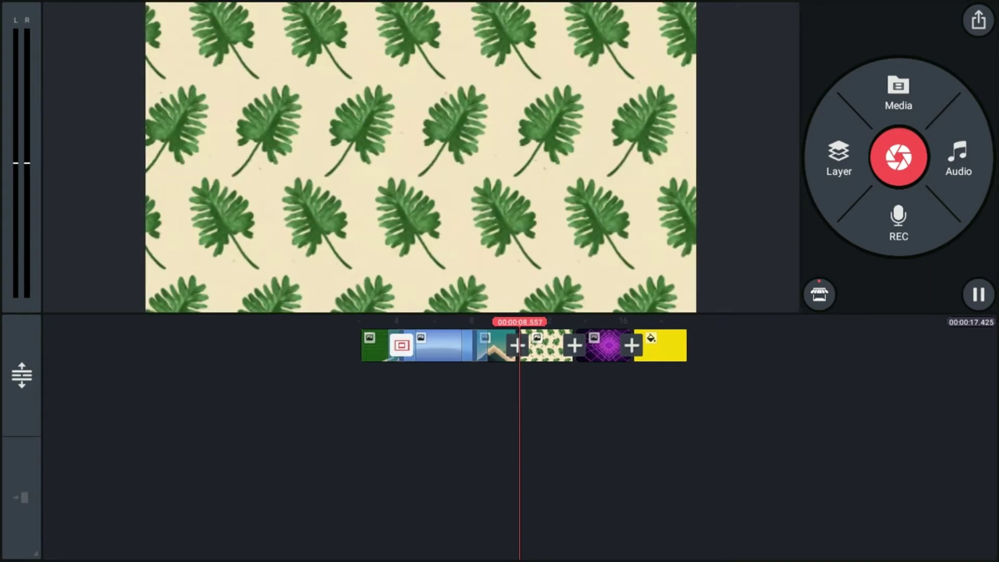
{"action": "left_click_drag", "start_coordinate": [580, 401], "coordinate": [819, 391]}
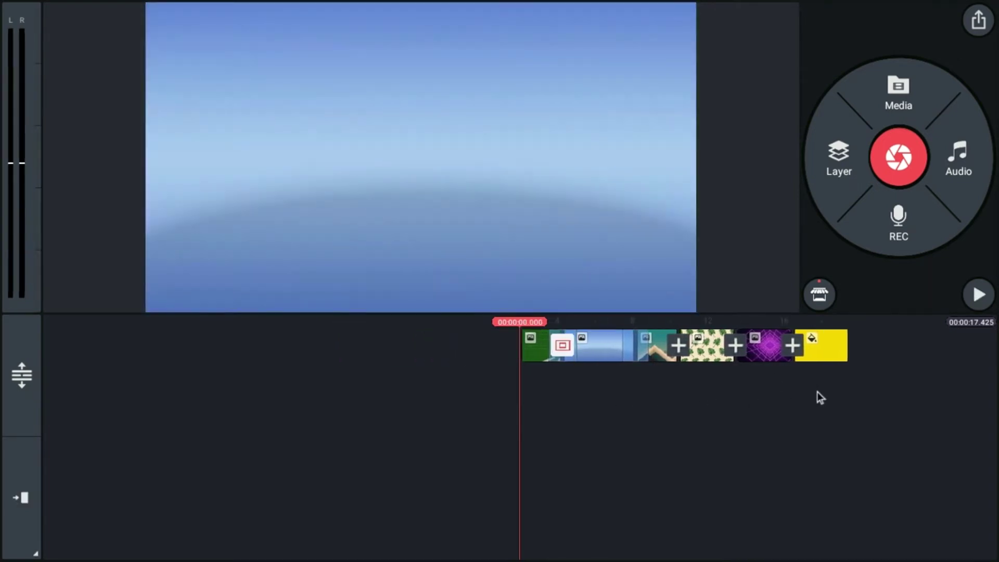
{"action": "left_click", "coordinate": [660, 348]}
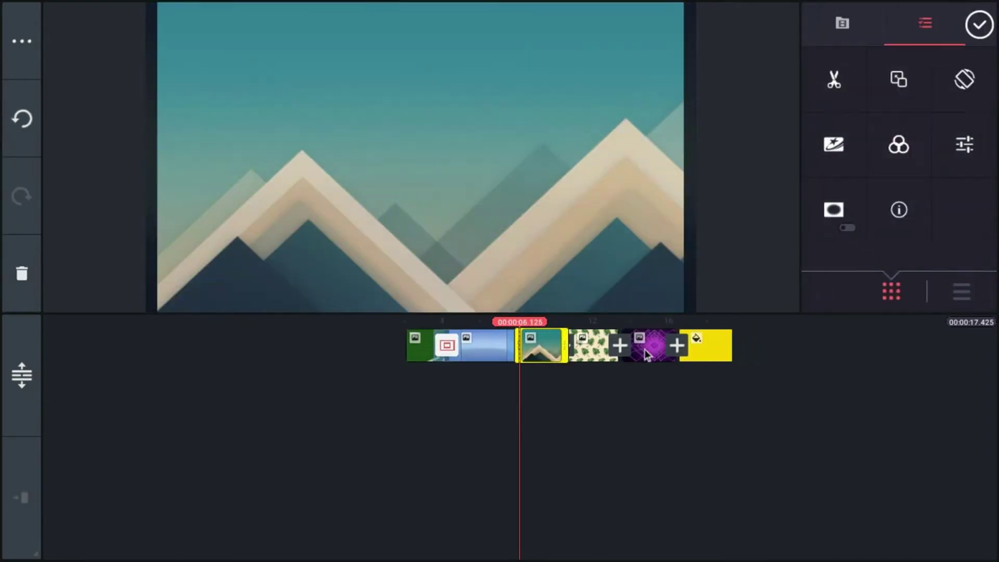
{"action": "left_click_drag", "start_coordinate": [567, 352], "coordinate": [554, 390]}
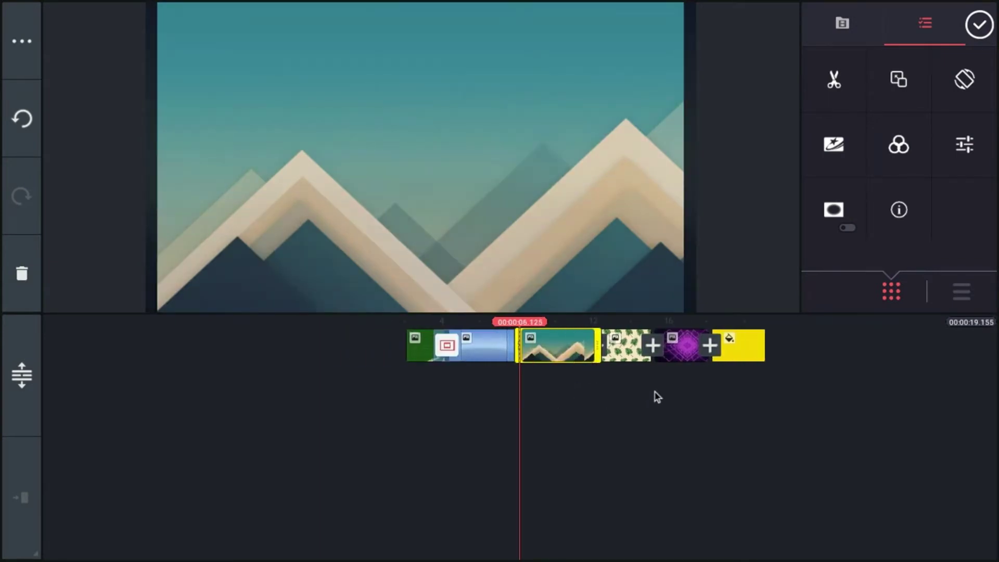
{"action": "left_click", "coordinate": [625, 349]}
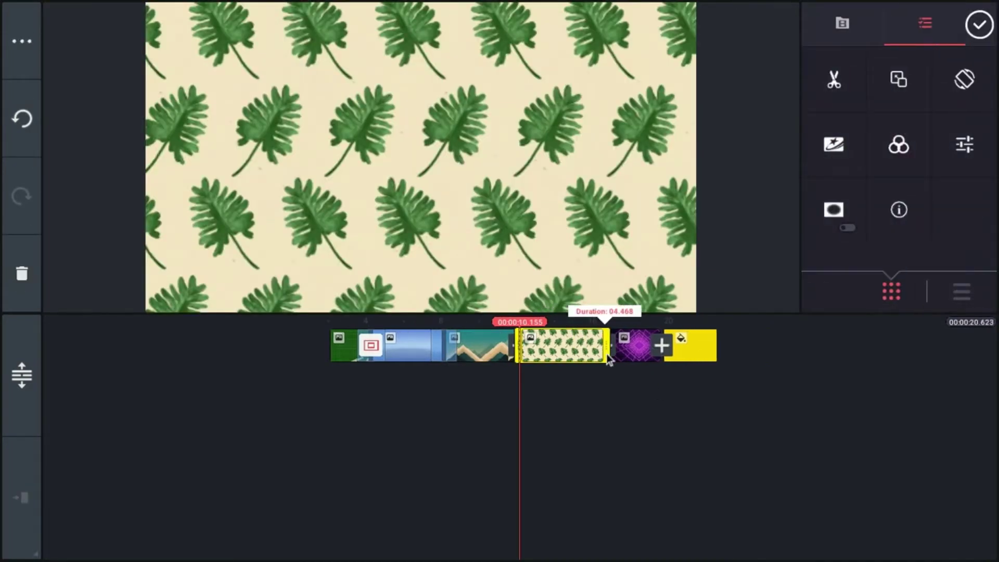
{"action": "left_click_drag", "start_coordinate": [609, 359], "coordinate": [578, 358]}
{"action": "left_click", "coordinate": [561, 357]}
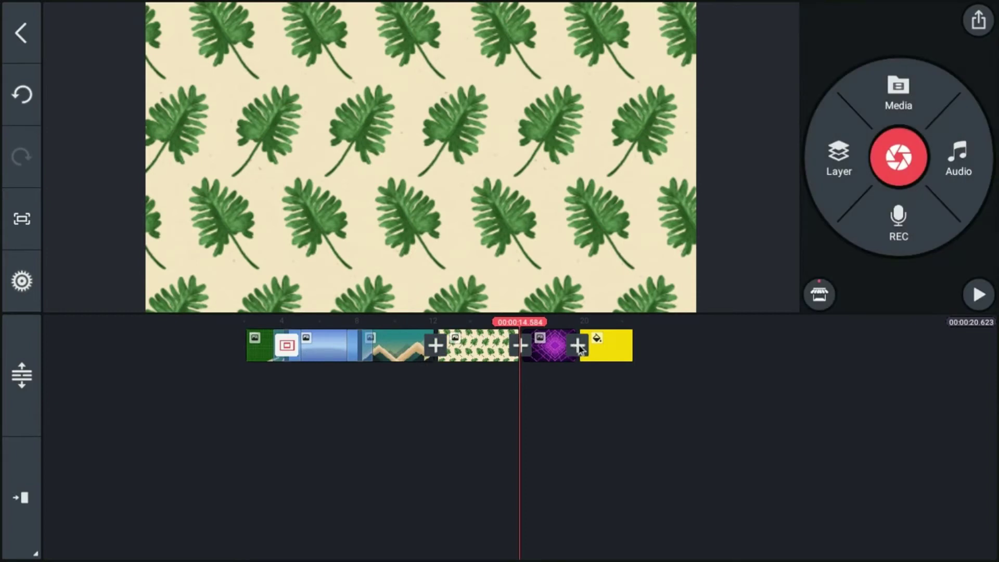
Trim the yellow colour clip slightly shorter, making the project 25.28 seconds.
{"action": "left_click", "coordinate": [543, 356]}
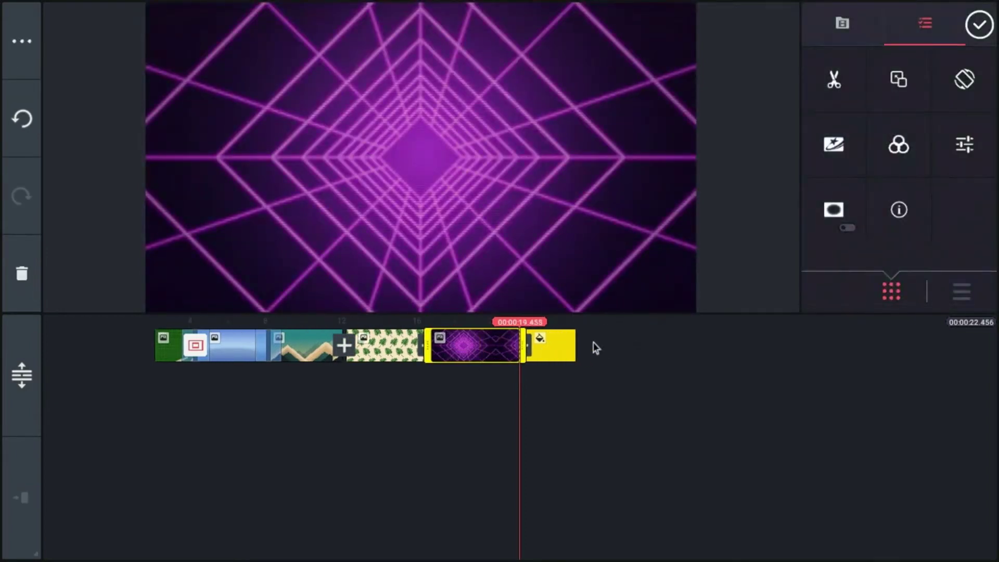
{"action": "left_click", "coordinate": [548, 342]}
{"action": "left_click", "coordinate": [560, 348]}
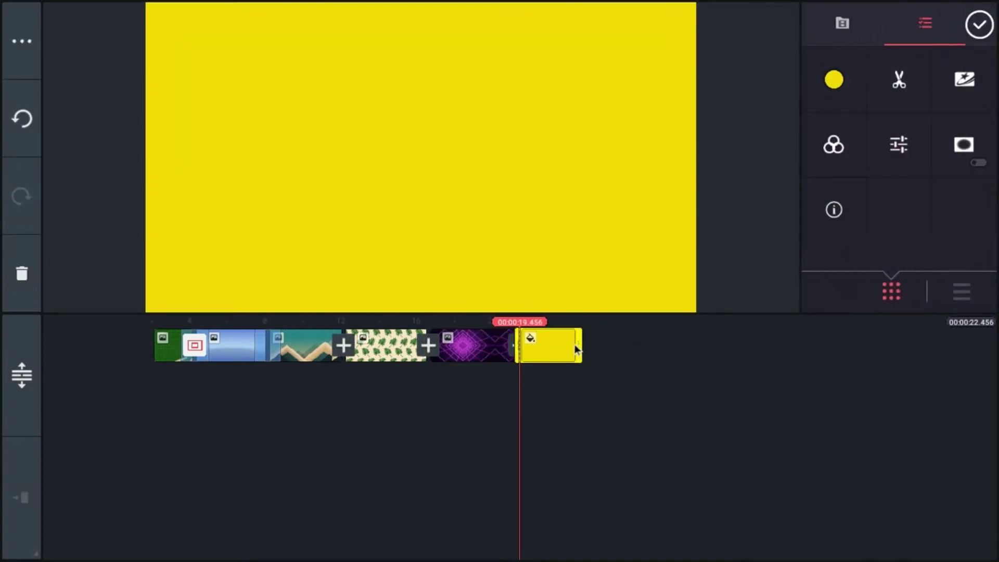
{"action": "left_click_drag", "start_coordinate": [630, 372], "coordinate": [629, 372]}
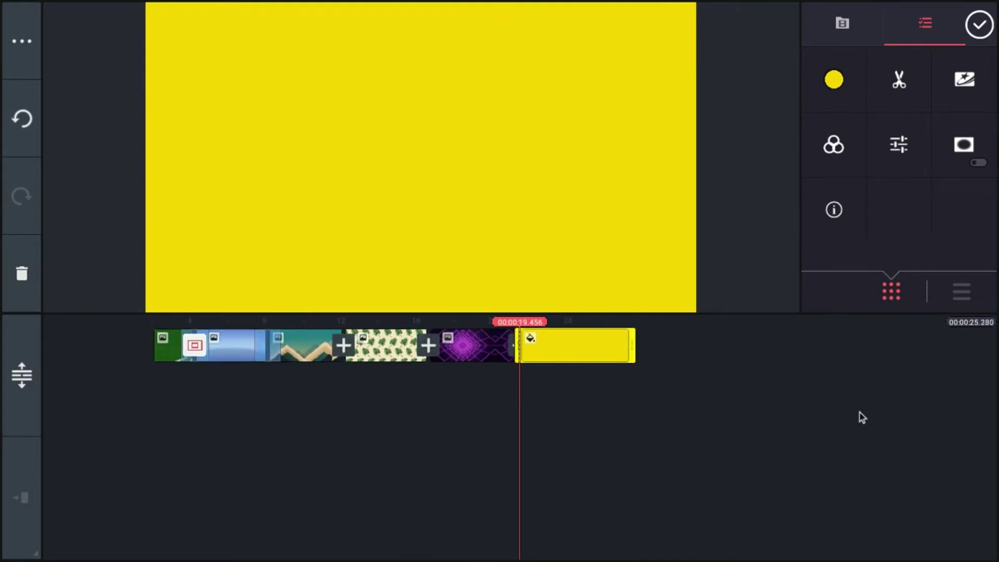
{"action": "left_click", "coordinate": [546, 418]}
{"action": "left_click_drag", "start_coordinate": [547, 418], "coordinate": [718, 420]}
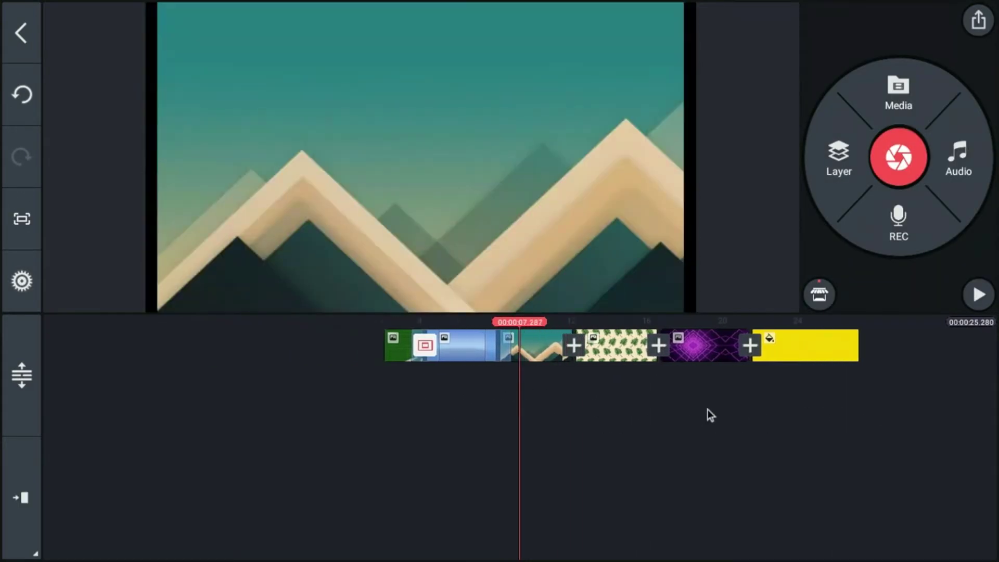
Join the mountain and leaf clips with Line Walker variant 04.
{"action": "left_click", "coordinate": [577, 353]}
{"action": "scroll", "coordinate": [874, 120], "scroll_direction": "down", "scroll_amount": 1}
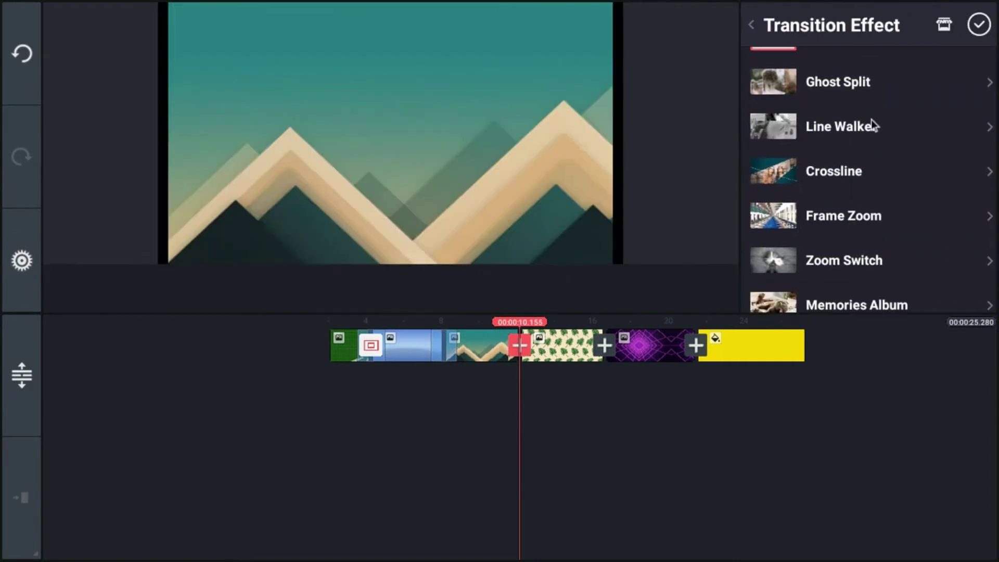
{"action": "left_click", "coordinate": [849, 136]}
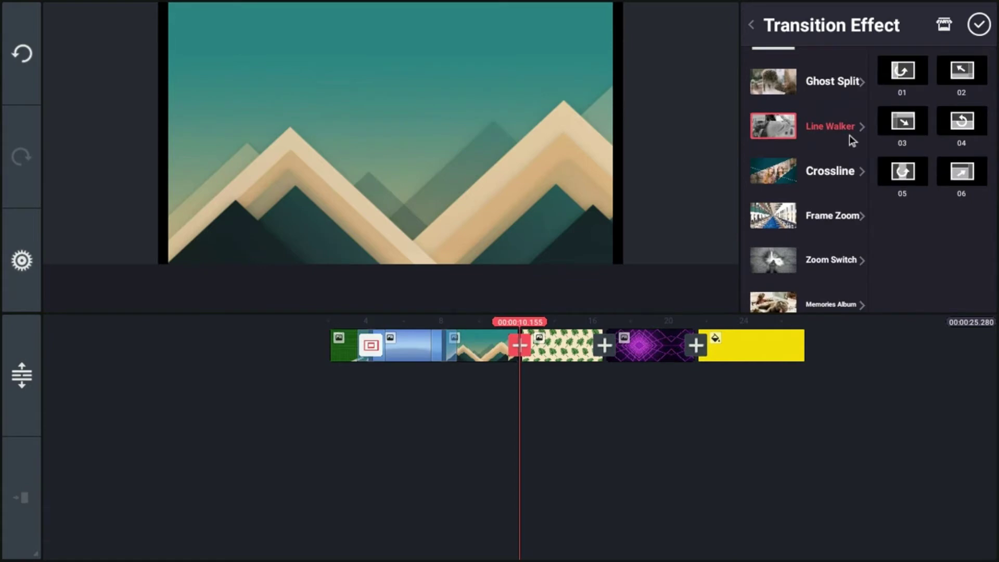
{"action": "left_click", "coordinate": [903, 123]}
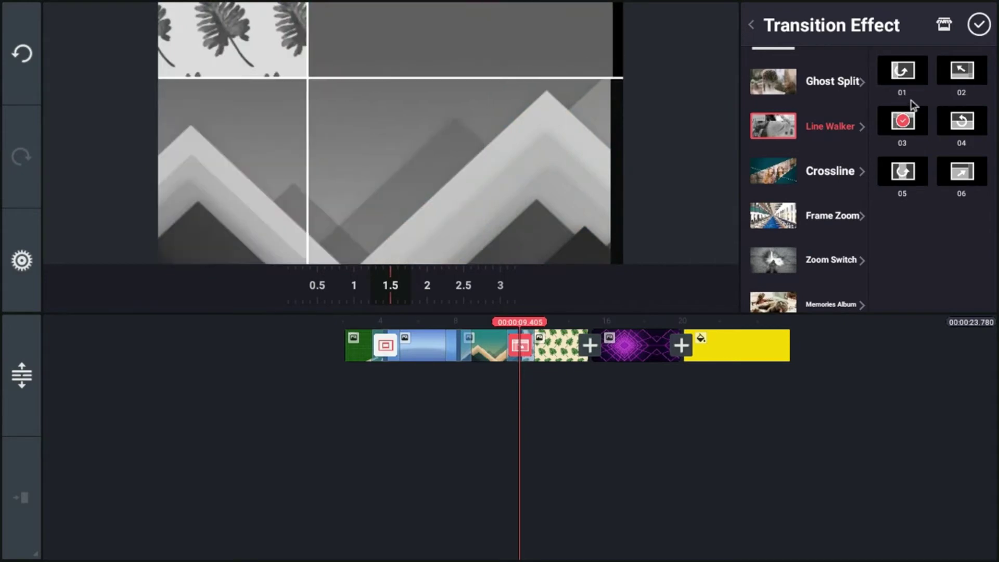
{"action": "left_click", "coordinate": [905, 74]}
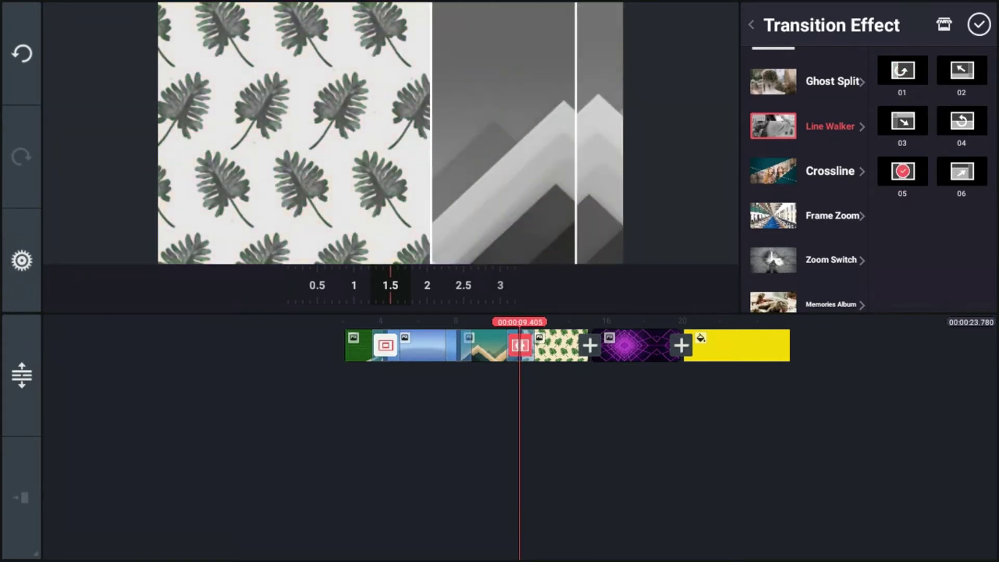
{"action": "left_click", "coordinate": [961, 133]}
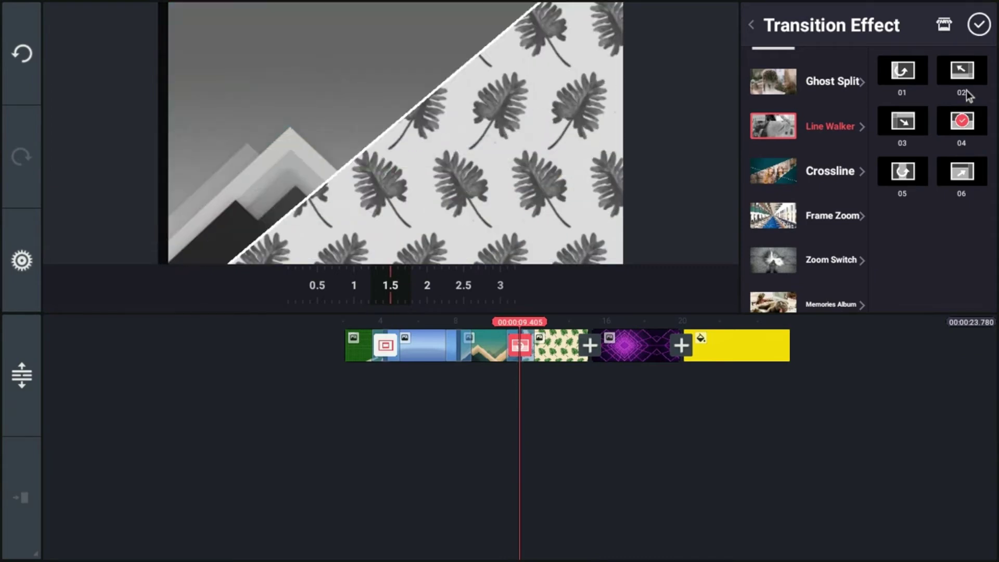
{"action": "scroll", "coordinate": [801, 104], "scroll_direction": "up", "scroll_amount": 1}
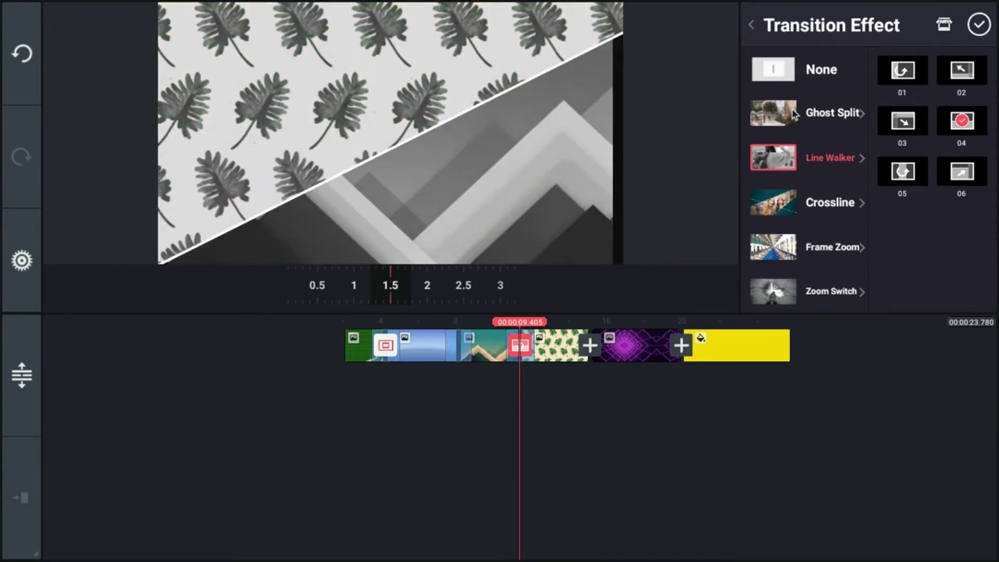
Try Preview Roll and Click variants, settling on Click variant 02 for this join.
{"action": "scroll", "coordinate": [814, 120], "scroll_direction": "down", "scroll_amount": 6}
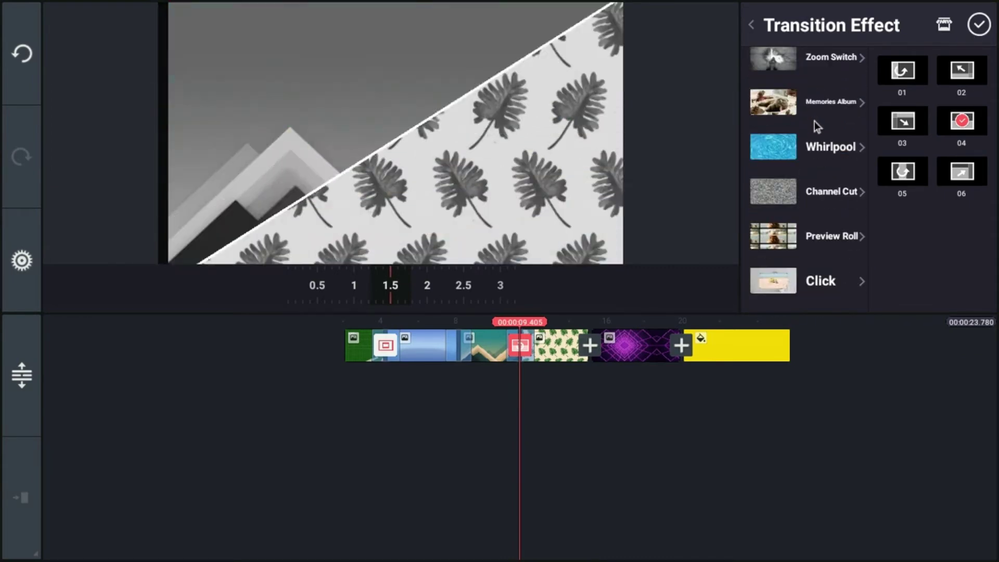
{"action": "left_click", "coordinate": [816, 131]}
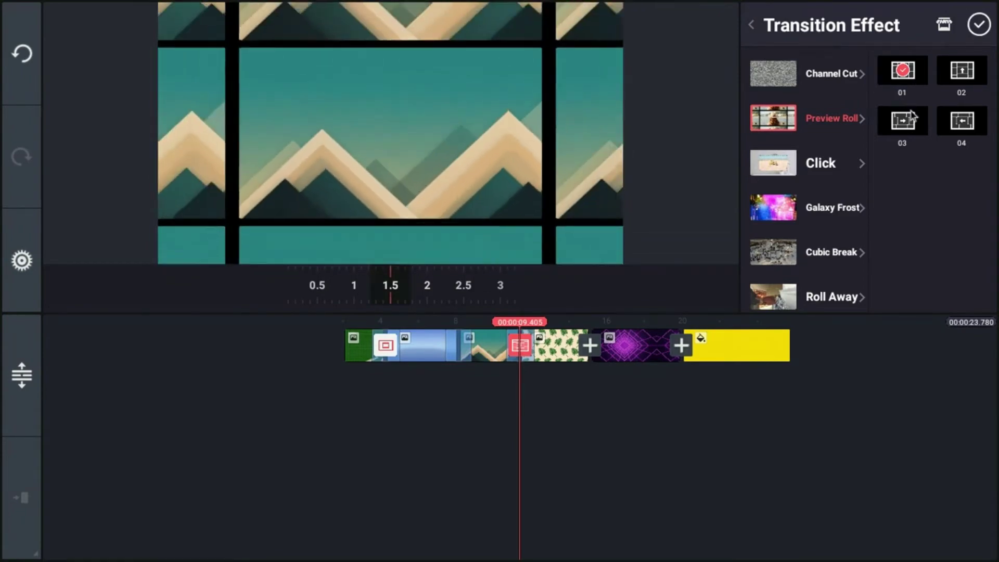
{"action": "left_click", "coordinate": [964, 134]}
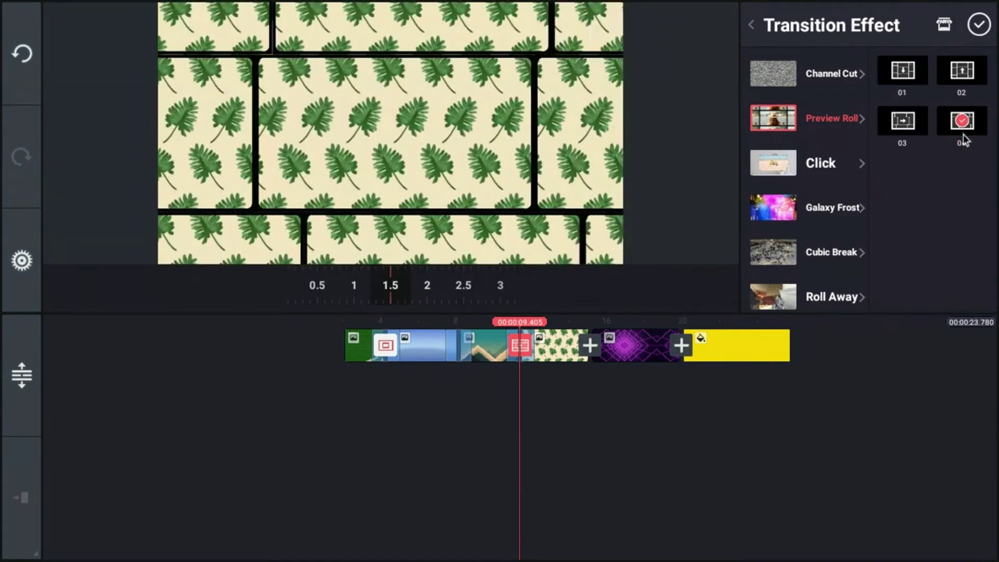
{"action": "scroll", "coordinate": [820, 156], "scroll_direction": "down", "scroll_amount": 2}
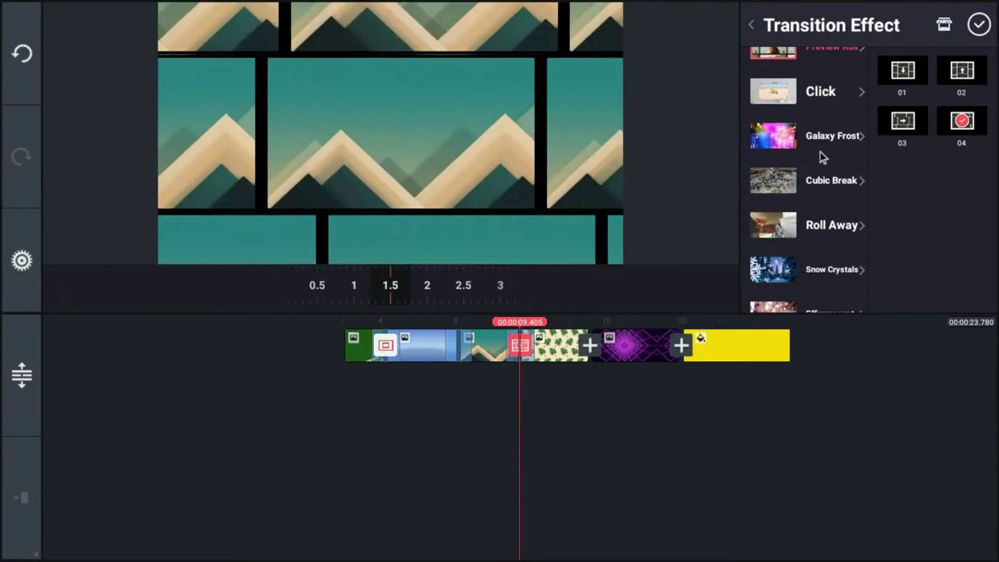
{"action": "scroll", "coordinate": [820, 150], "scroll_direction": "up", "scroll_amount": 2}
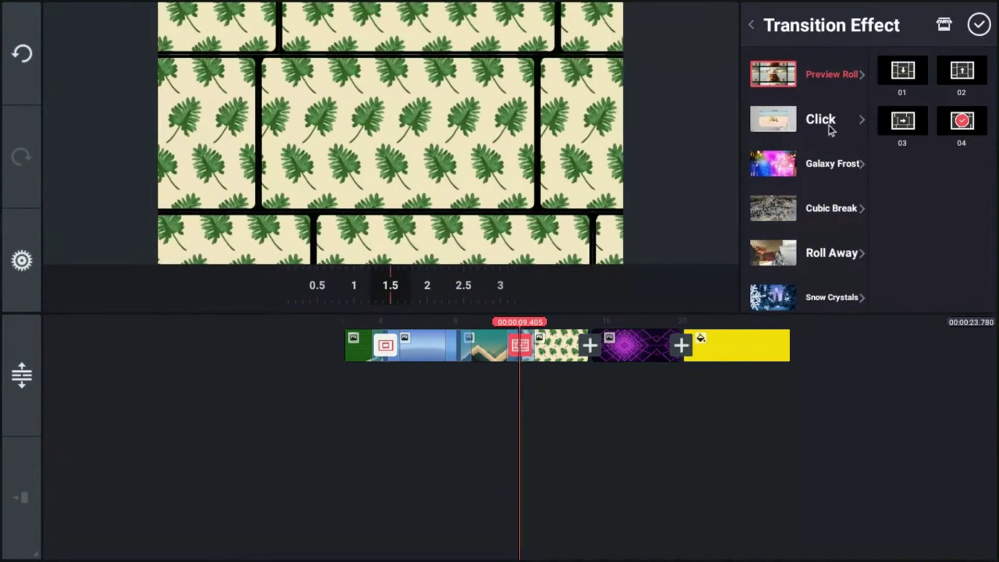
{"action": "left_click", "coordinate": [831, 129]}
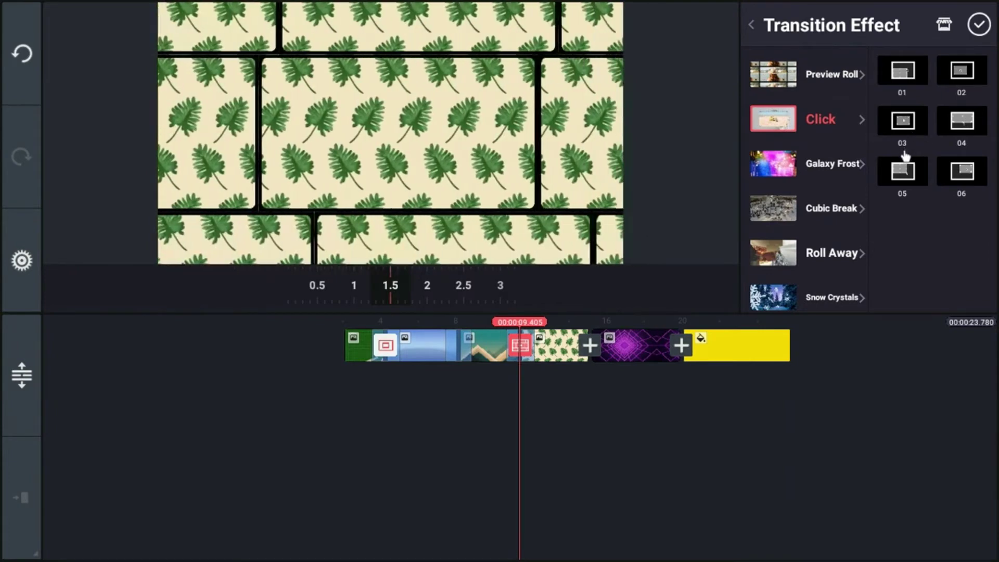
{"action": "left_click", "coordinate": [902, 172]}
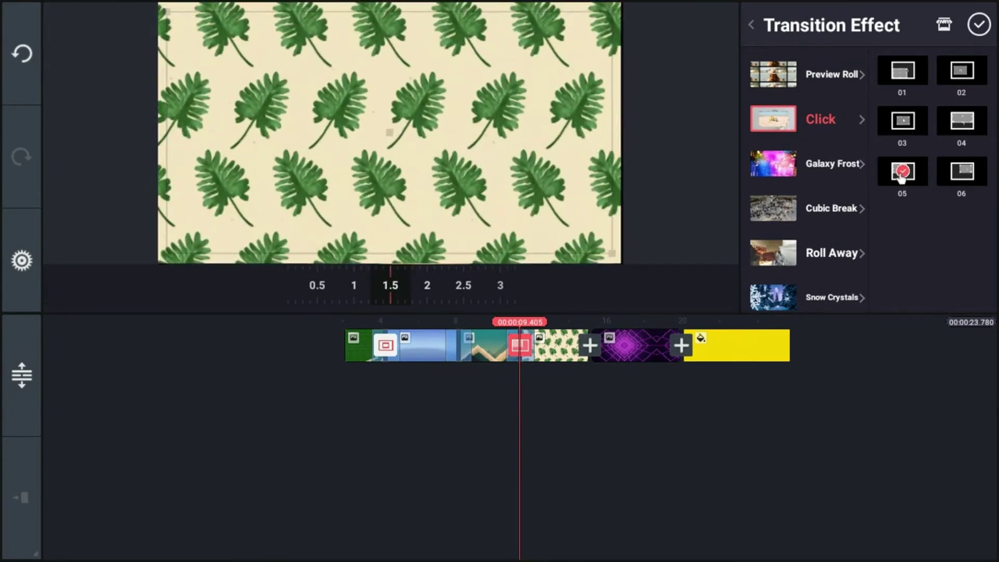
{"action": "left_click", "coordinate": [961, 178]}
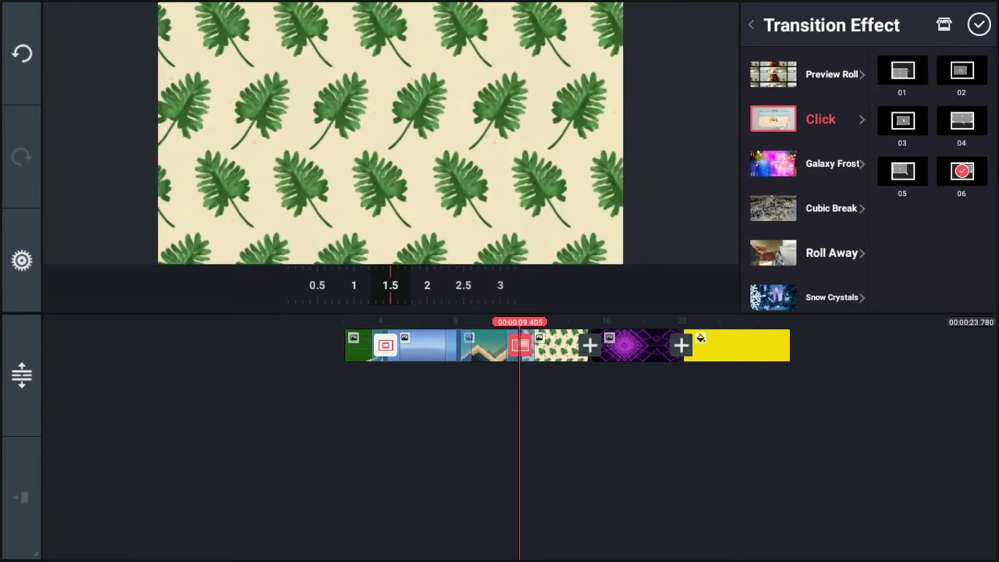
{"action": "left_click", "coordinate": [969, 84]}
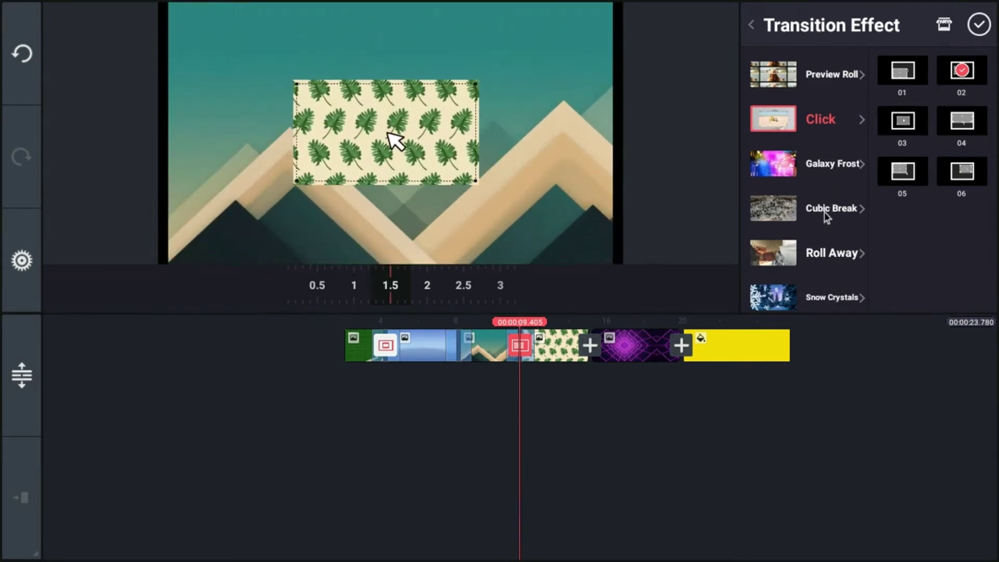
Compare Cubic Break variants 03 and 04, then apply variant 02 and scroll the list.
{"action": "left_click", "coordinate": [824, 211]}
{"action": "left_click", "coordinate": [914, 120]}
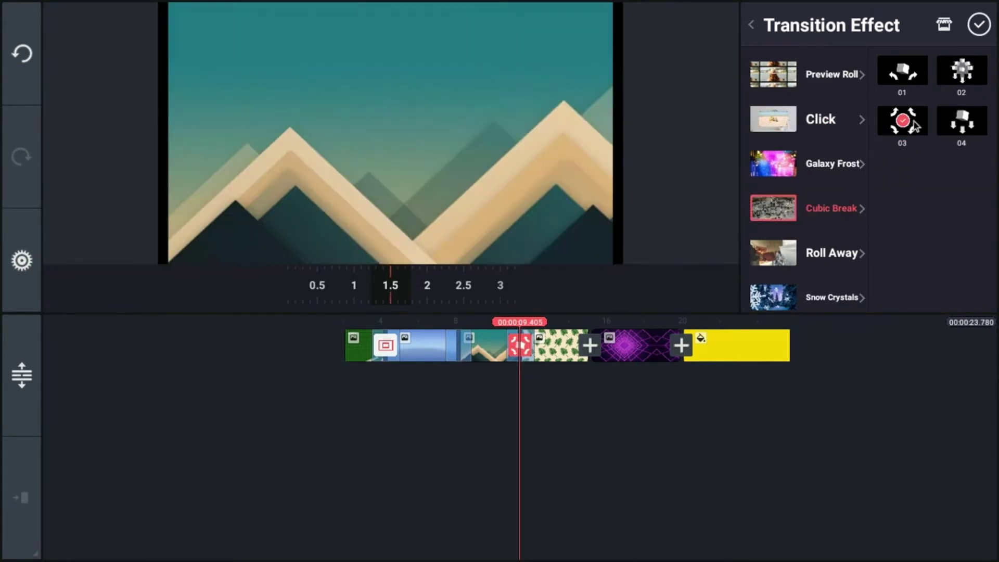
{"action": "left_click", "coordinate": [962, 133]}
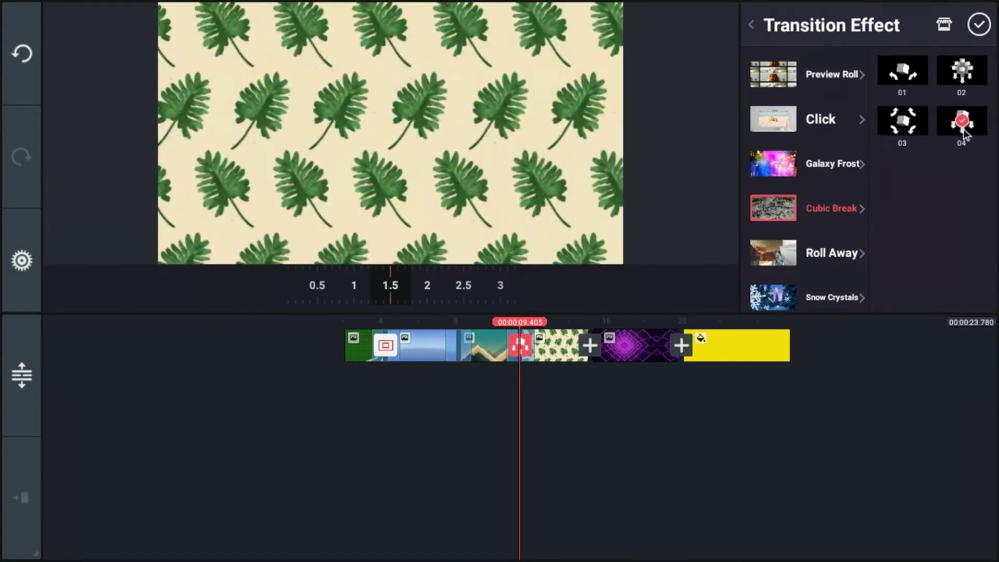
{"action": "left_click", "coordinate": [974, 72]}
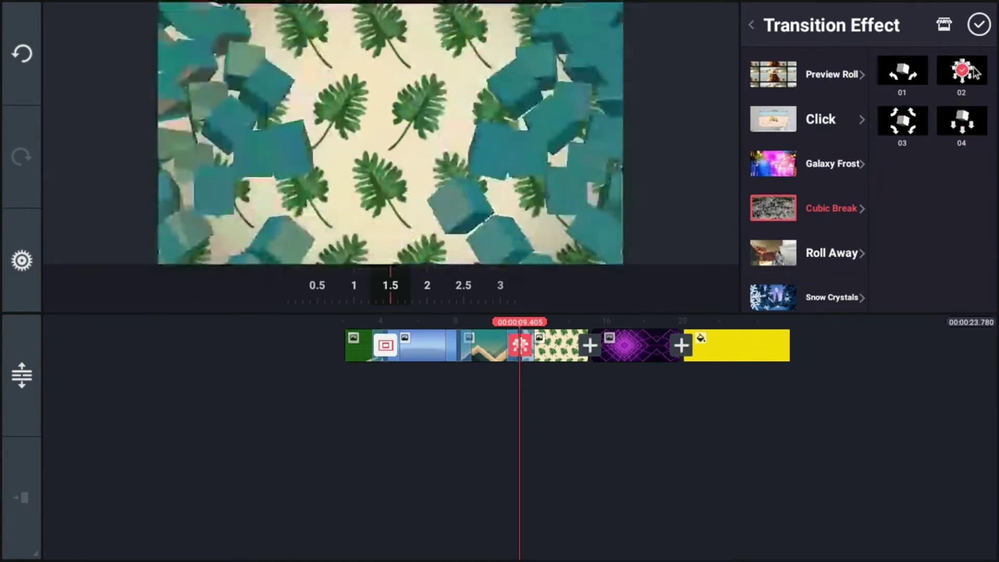
{"action": "scroll", "coordinate": [803, 156], "scroll_direction": "down", "scroll_amount": 1}
{"action": "scroll", "coordinate": [802, 156], "scroll_direction": "down", "scroll_amount": 4}
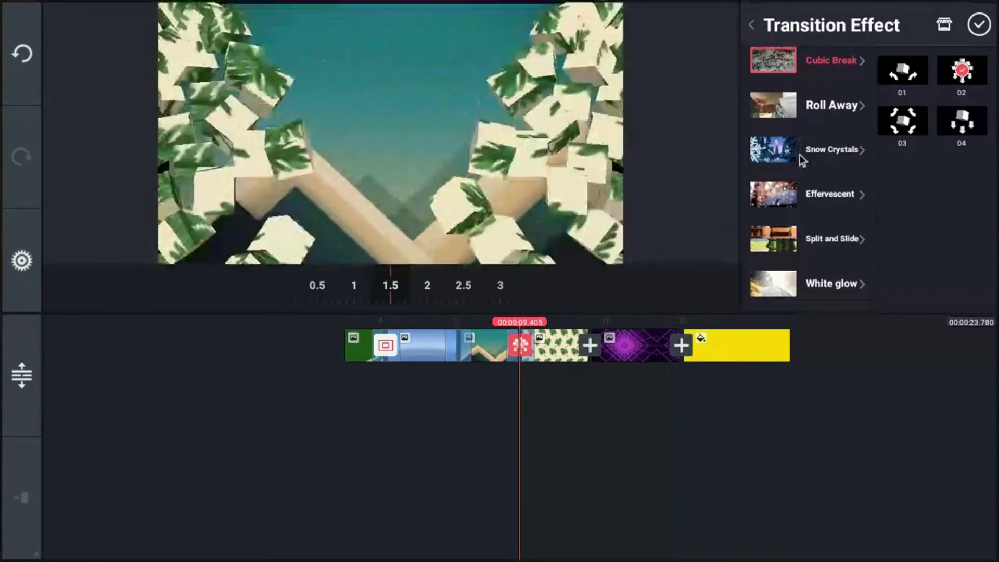
{"action": "scroll", "coordinate": [801, 157], "scroll_direction": "down", "scroll_amount": 7}
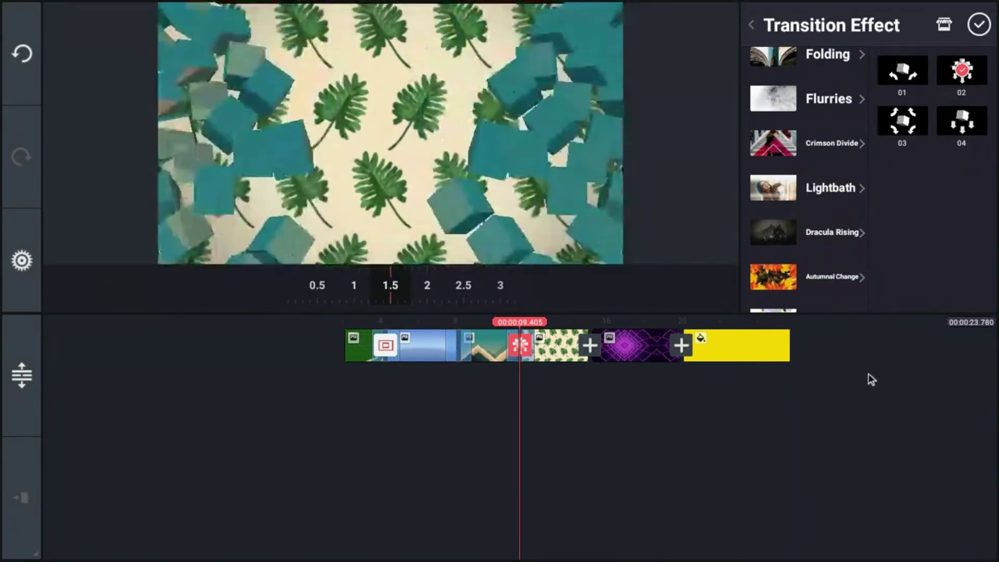
{"action": "scroll", "coordinate": [821, 200], "scroll_direction": "down", "scroll_amount": 2}
{"action": "scroll", "coordinate": [820, 204], "scroll_direction": "down", "scroll_amount": 1}
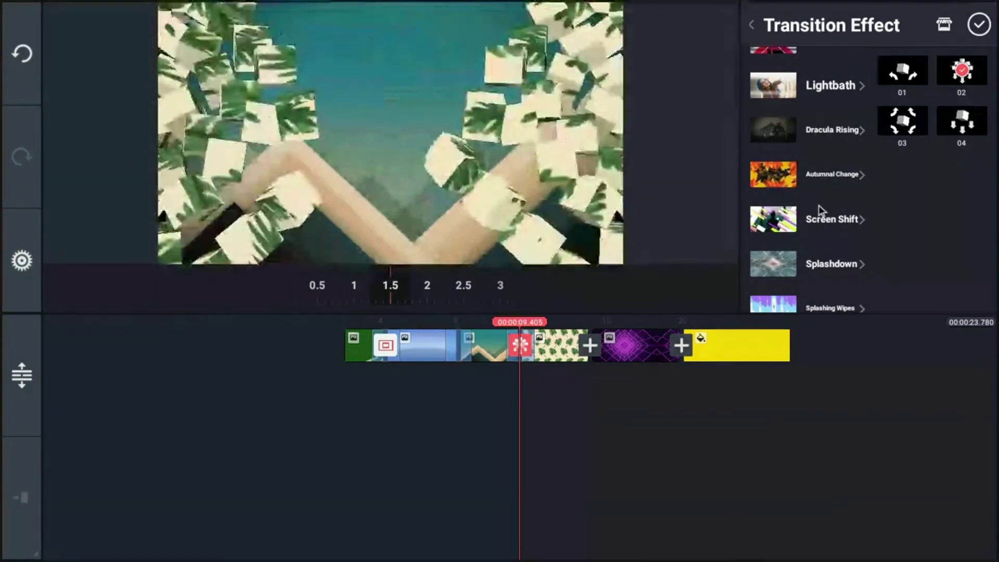
{"action": "scroll", "coordinate": [819, 205], "scroll_direction": "down", "scroll_amount": 3}
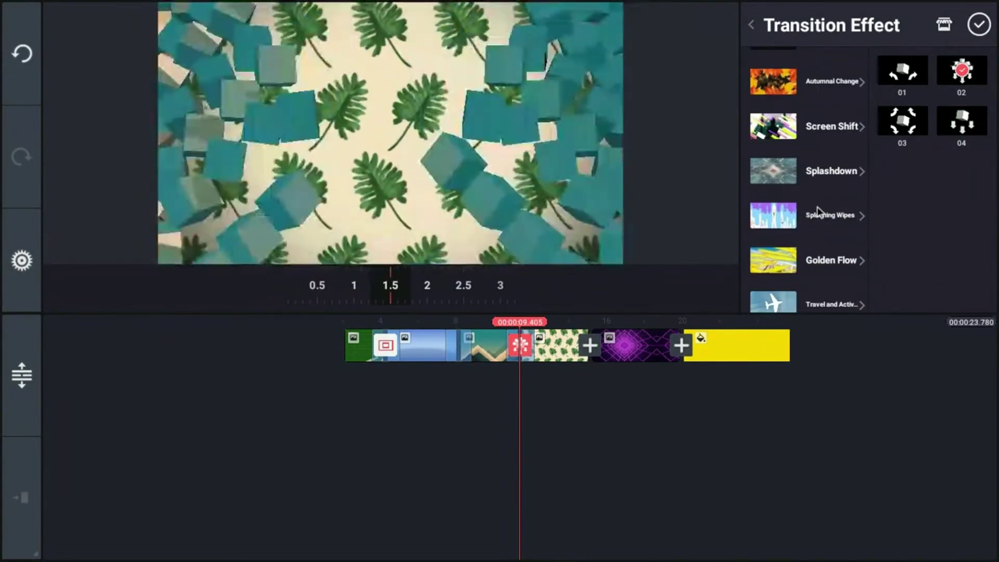
{"action": "scroll", "coordinate": [819, 211], "scroll_direction": "down", "scroll_amount": 3}
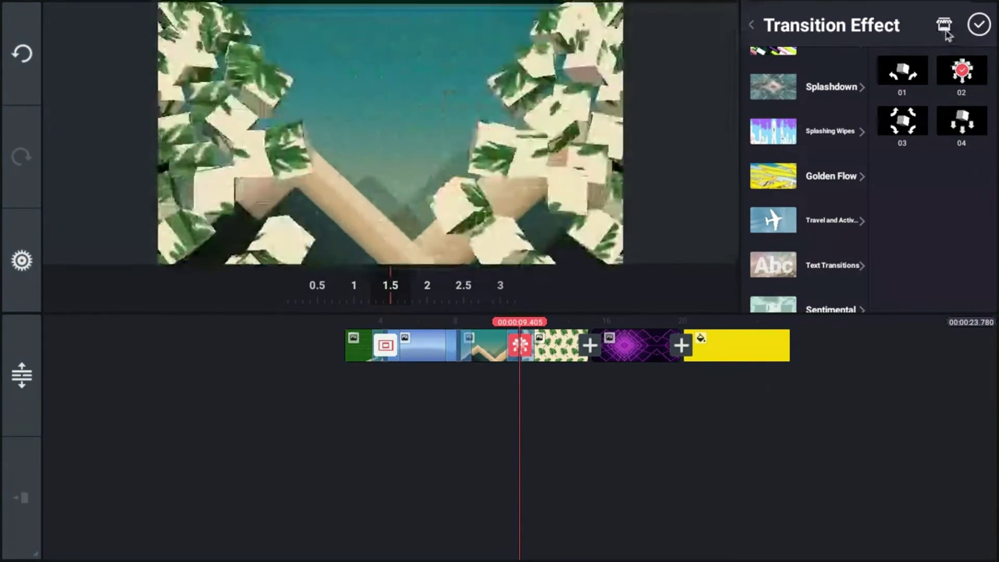
Open the asset store and scroll through the Action transitions, from Step Aside to Motion Cut.
{"action": "left_click", "coordinate": [946, 32]}
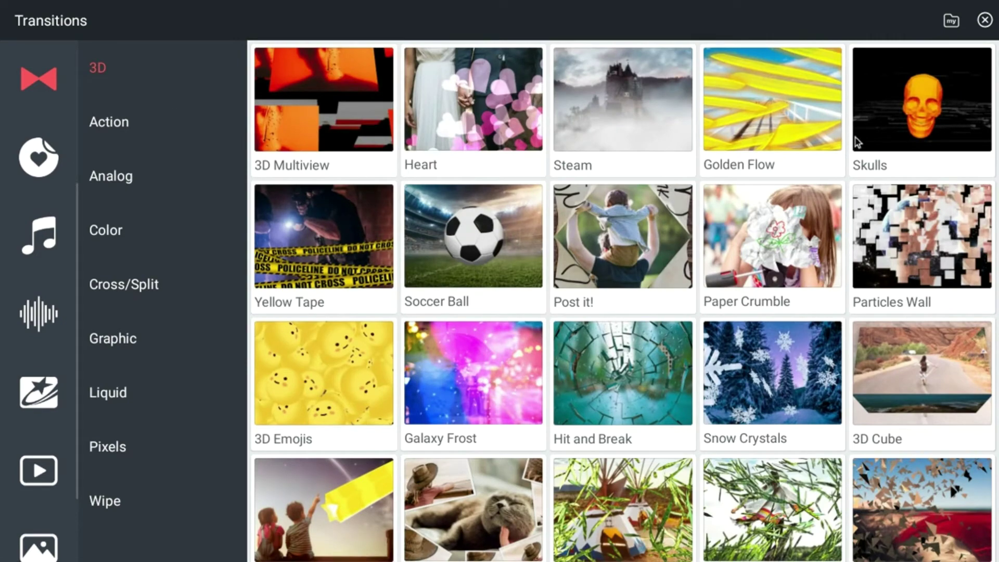
{"action": "scroll", "coordinate": [858, 148], "scroll_direction": "down", "scroll_amount": 5}
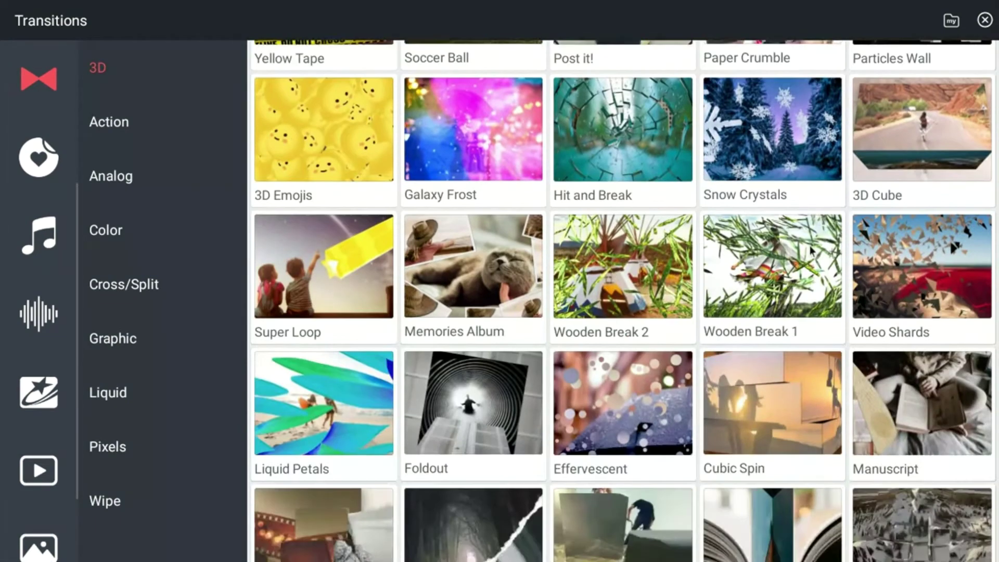
{"action": "scroll", "coordinate": [810, 245], "scroll_direction": "down", "scroll_amount": 6}
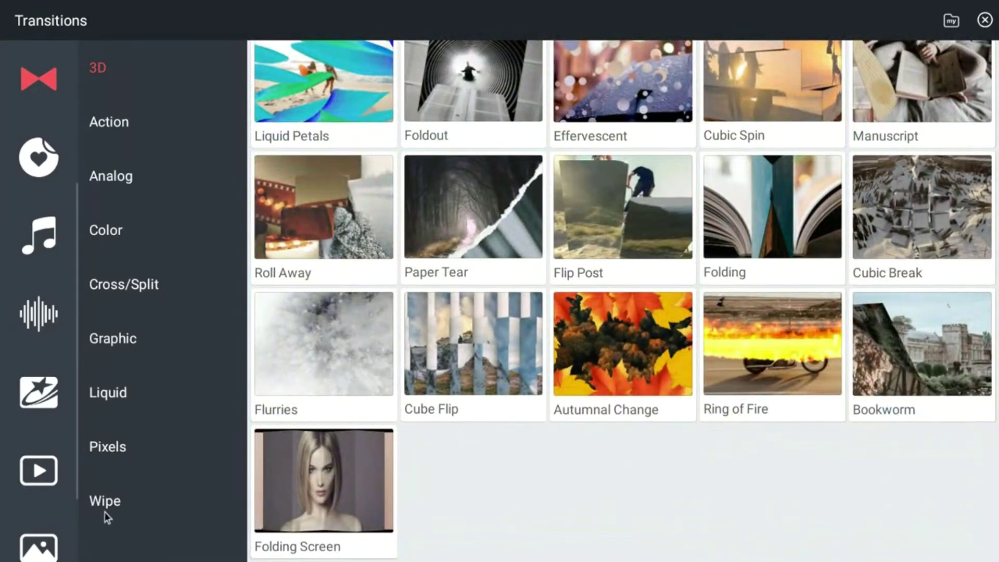
{"action": "left_click", "coordinate": [128, 127]}
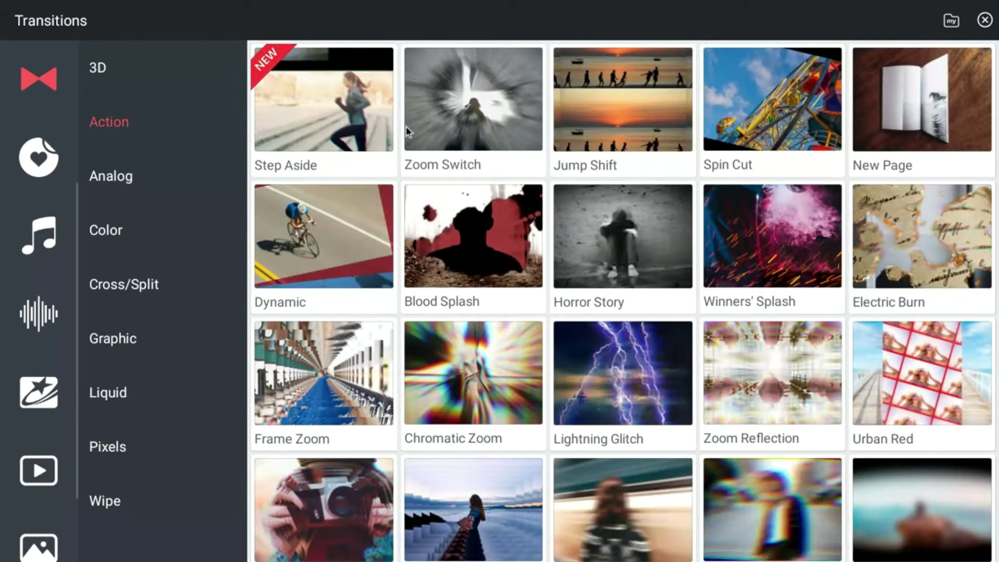
{"action": "scroll", "coordinate": [567, 203], "scroll_direction": "down", "scroll_amount": 4}
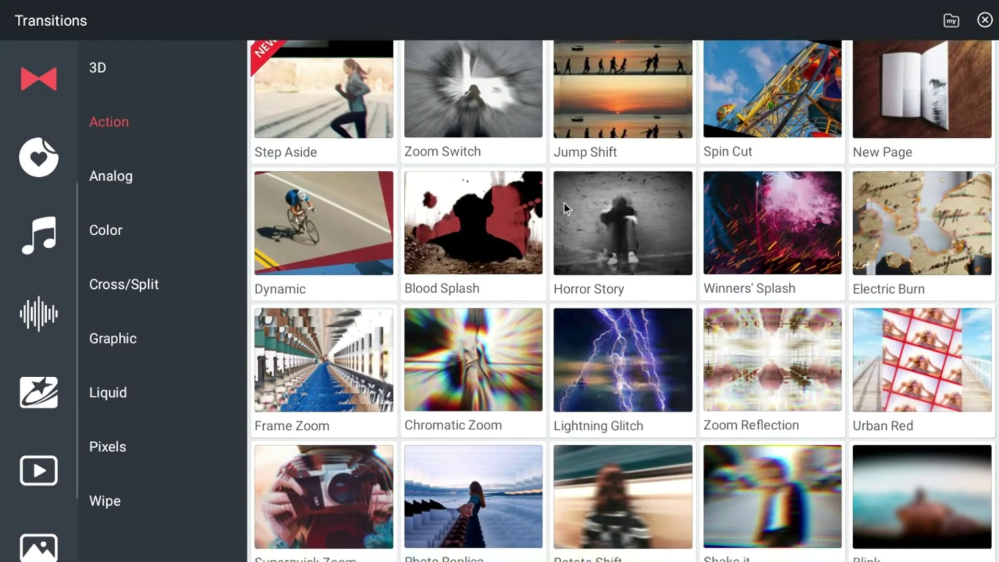
{"action": "scroll", "coordinate": [566, 212], "scroll_direction": "down", "scroll_amount": 2}
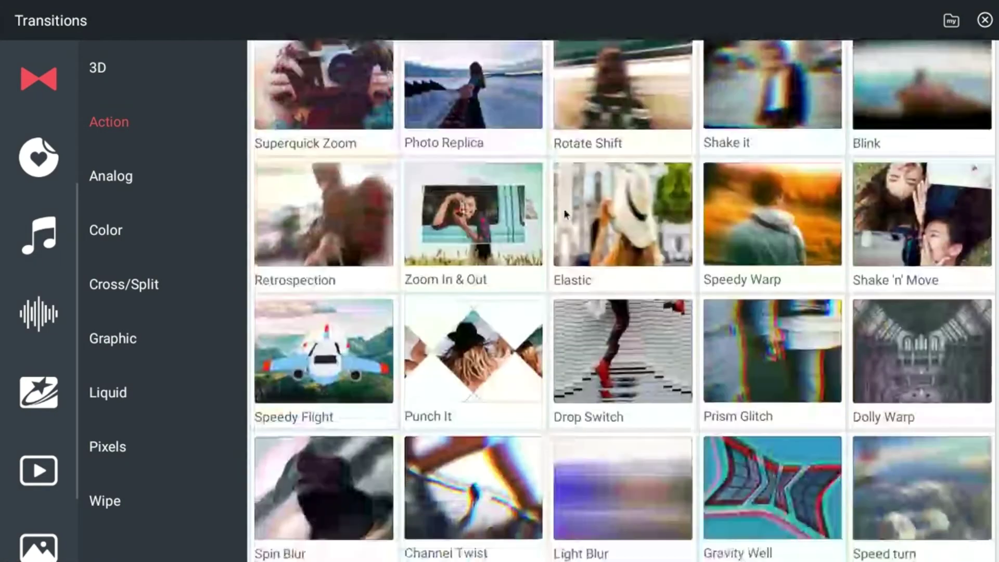
{"action": "scroll", "coordinate": [564, 213], "scroll_direction": "down", "scroll_amount": 3}
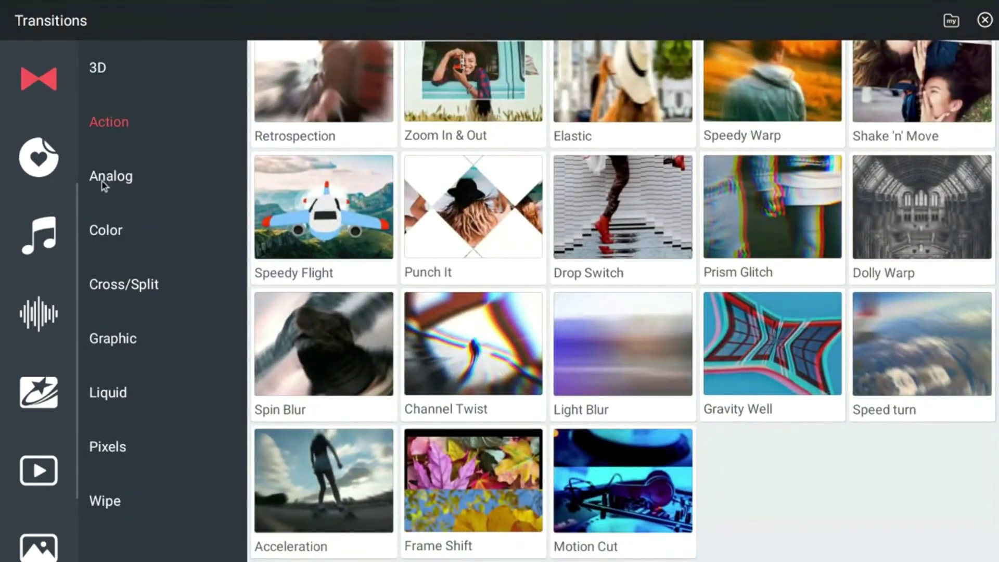
Open the free VHS Fade transition page from the Analog category.
{"action": "left_click", "coordinate": [102, 180]}
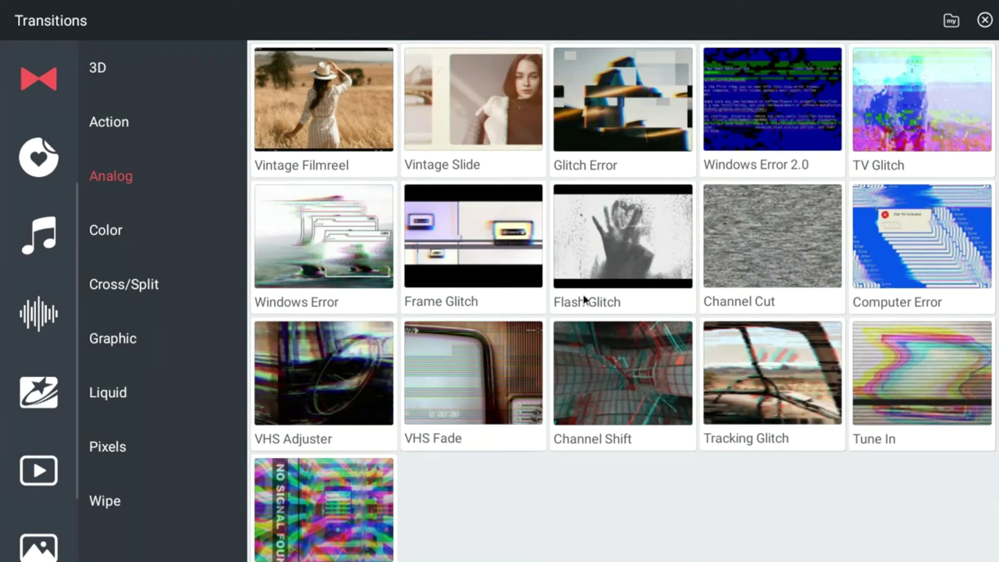
{"action": "left_click", "coordinate": [461, 368]}
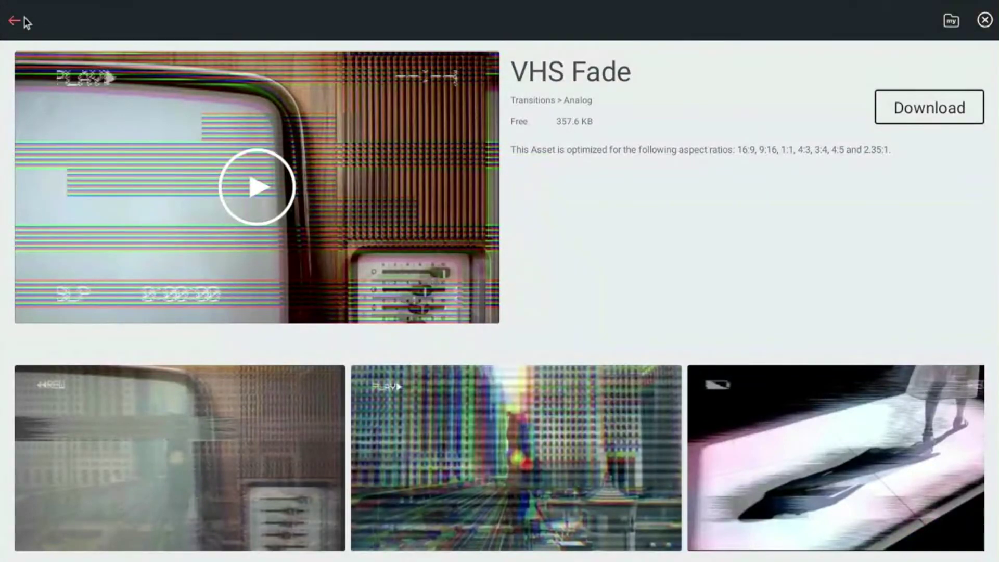
Go back and browse the Color, Cross/Split, Graphic, Liquid and Pixels categories.
{"action": "left_click", "coordinate": [15, 21]}
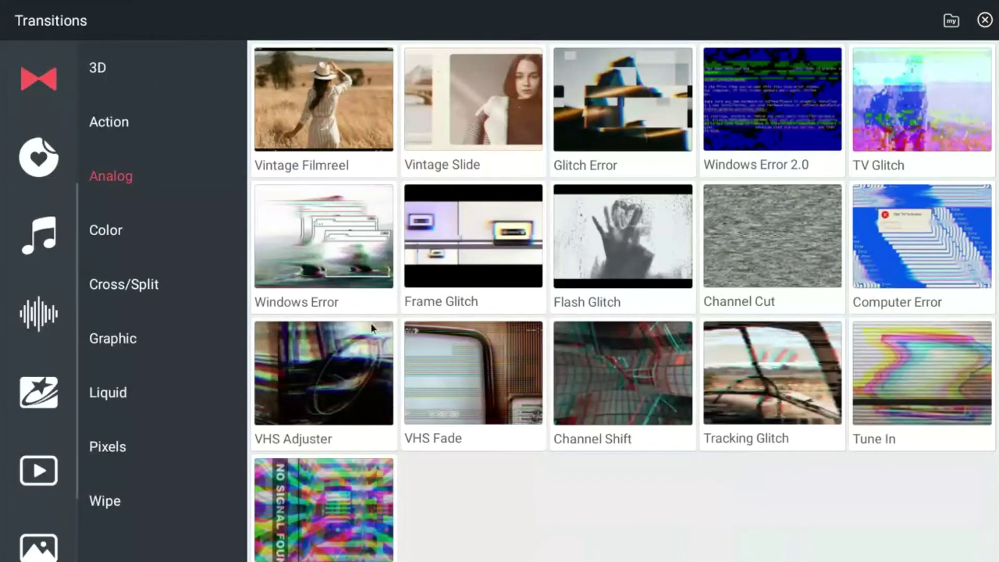
{"action": "scroll", "coordinate": [371, 323], "scroll_direction": "down", "scroll_amount": 2}
{"action": "scroll", "coordinate": [370, 320], "scroll_direction": "up", "scroll_amount": 2}
{"action": "left_click", "coordinate": [107, 229]}
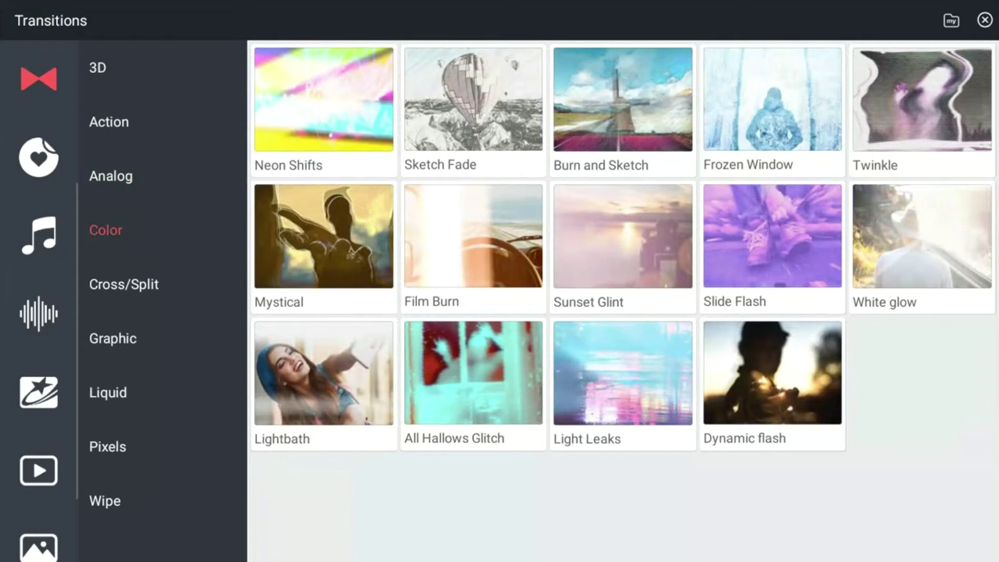
{"action": "left_click", "coordinate": [134, 289]}
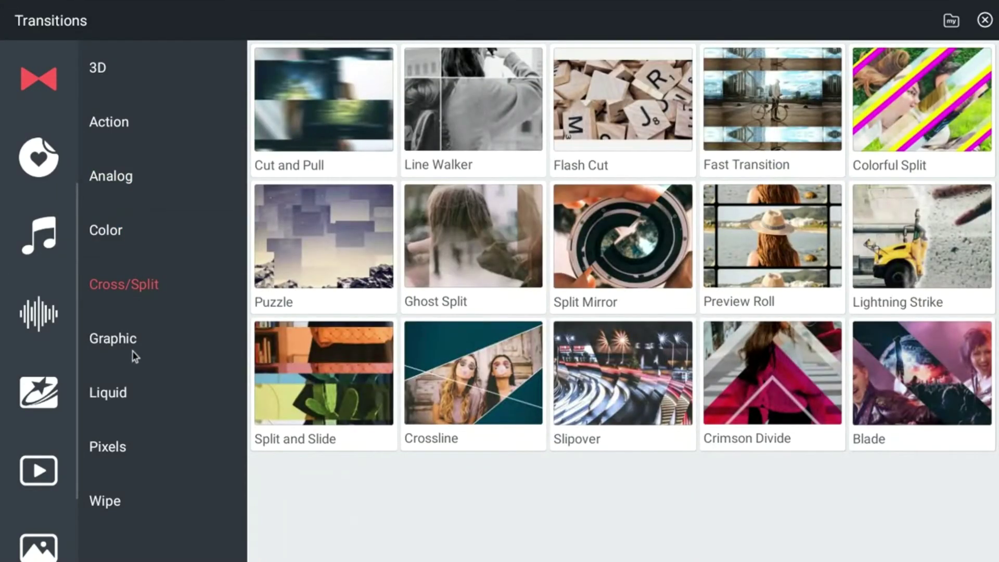
{"action": "left_click", "coordinate": [132, 351]}
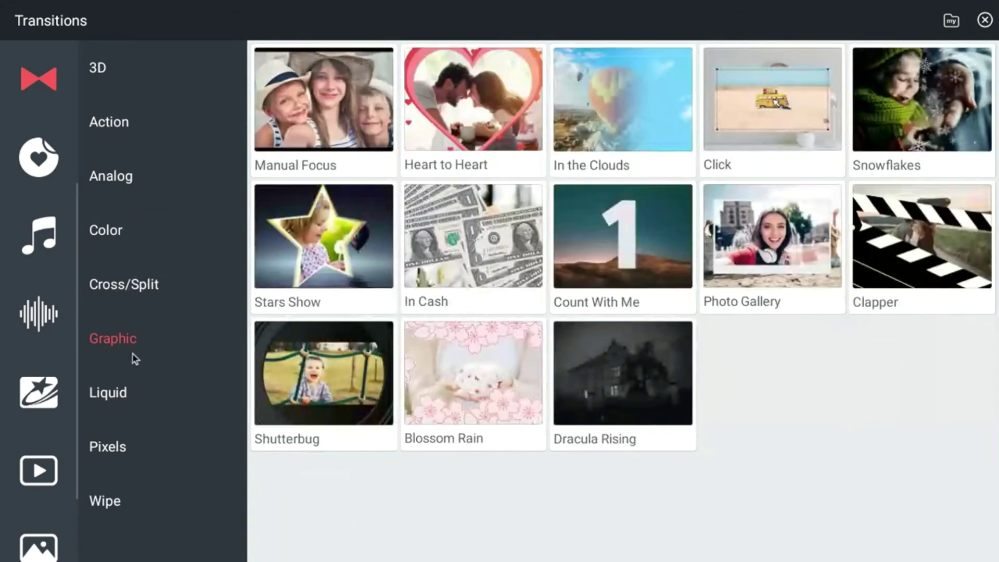
{"action": "left_click", "coordinate": [118, 409]}
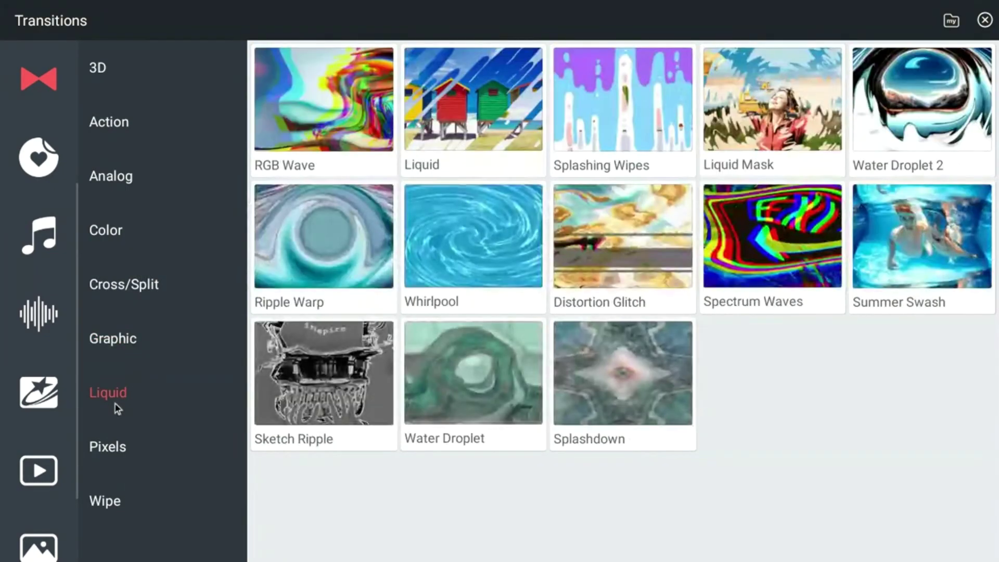
{"action": "left_click", "coordinate": [107, 453]}
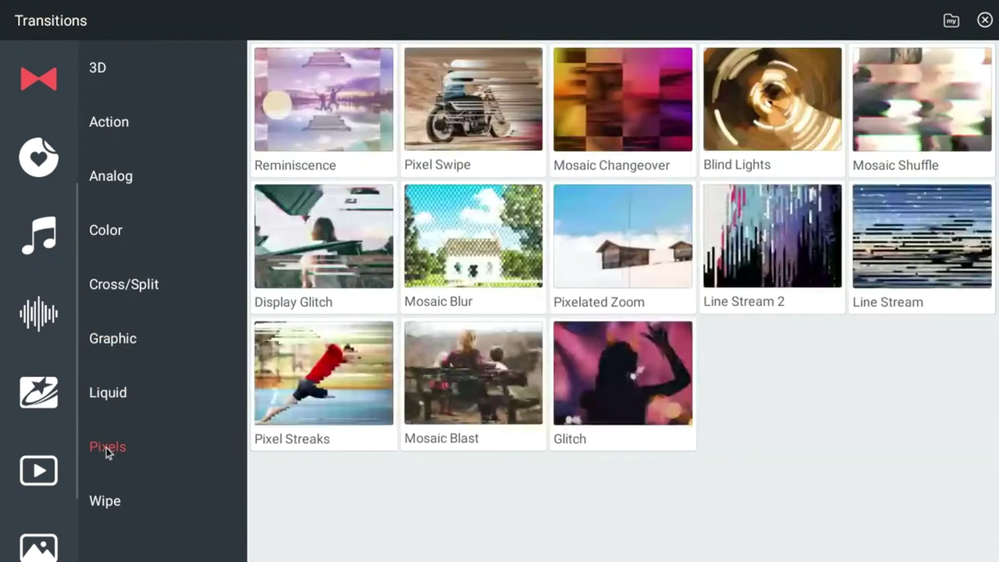
Browse Action through Pixels again, then scroll the Wipe category to Gradient Fall.
{"action": "left_click", "coordinate": [124, 128]}
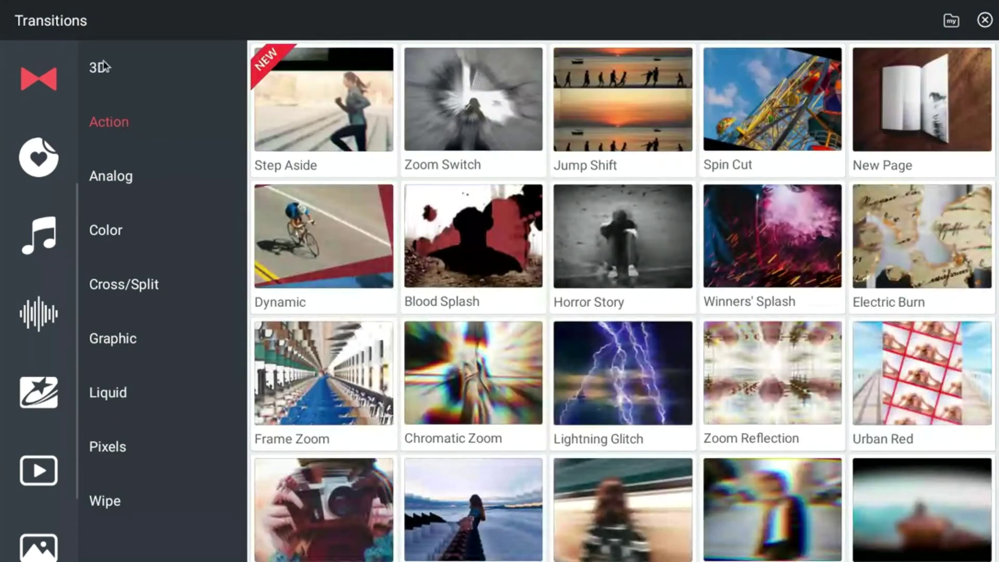
{"action": "left_click", "coordinate": [115, 179]}
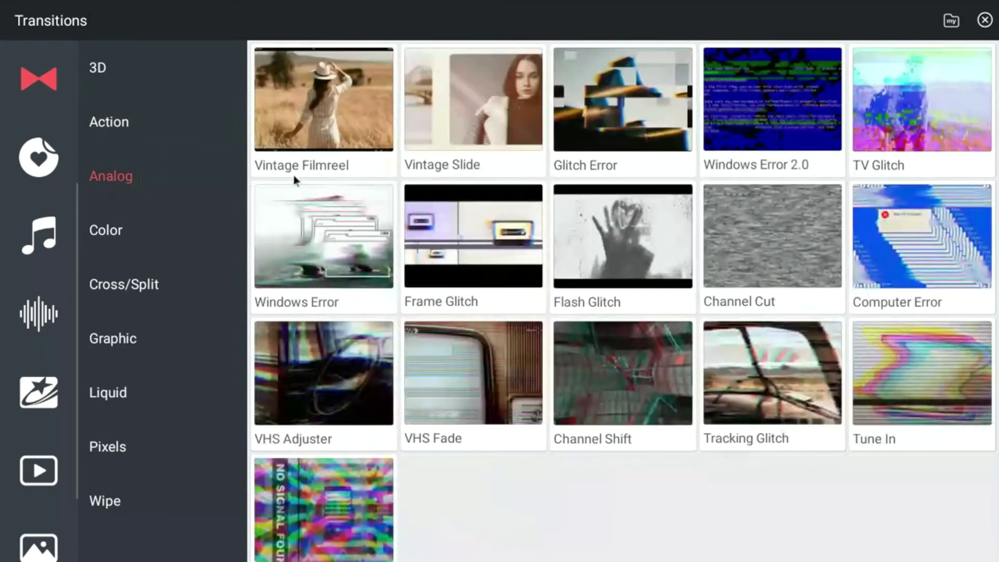
{"action": "left_click", "coordinate": [125, 236]}
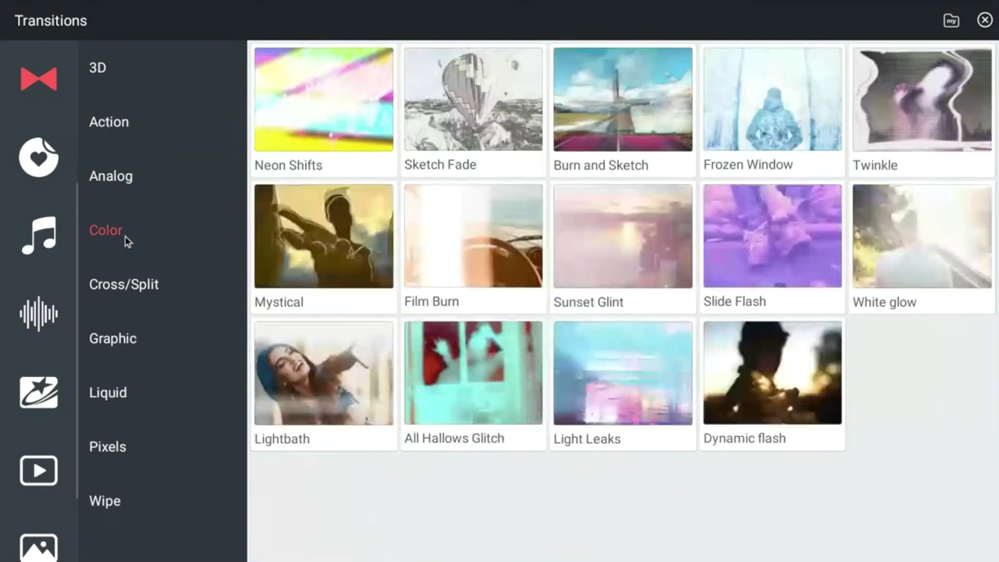
{"action": "left_click", "coordinate": [111, 288]}
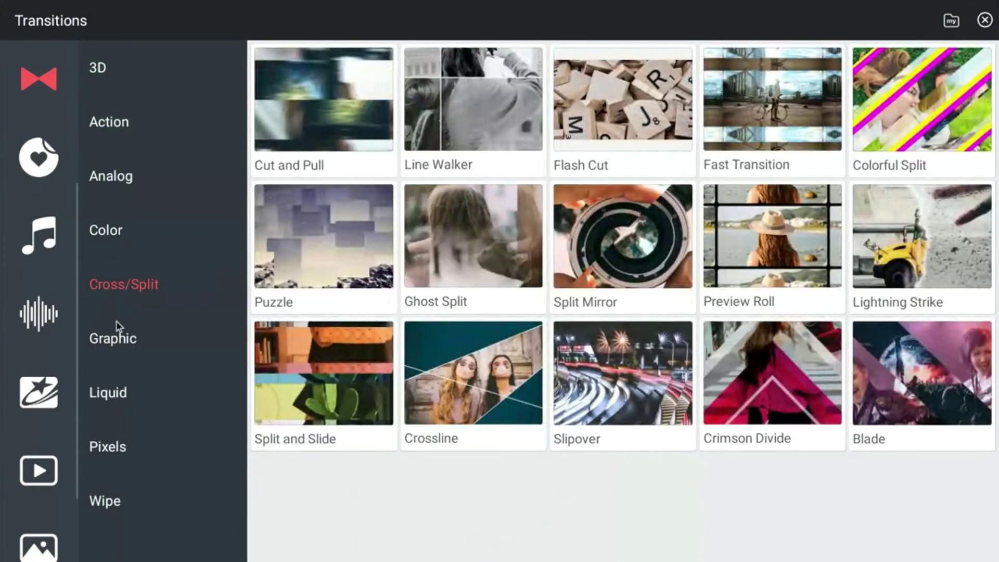
{"action": "left_click", "coordinate": [113, 338]}
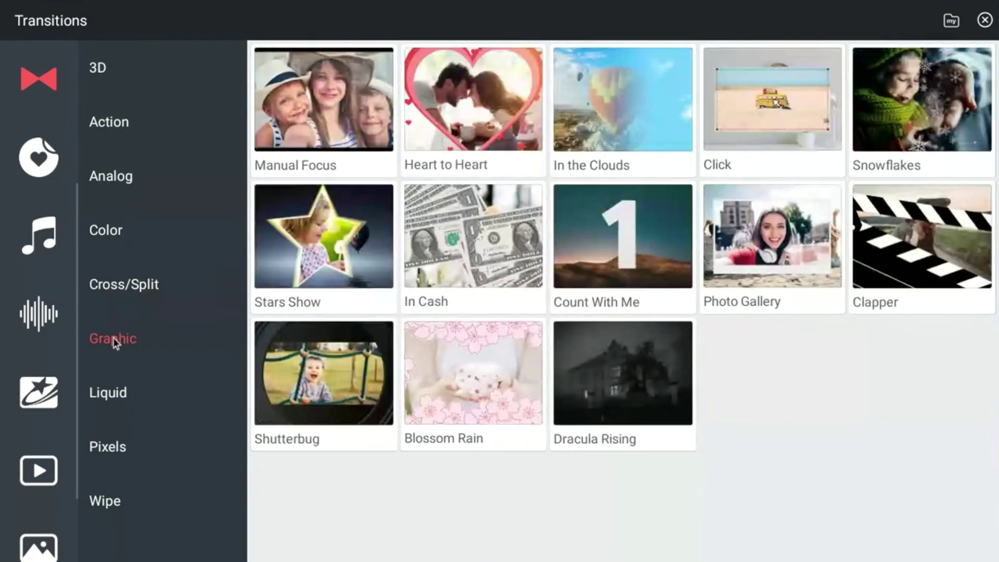
{"action": "left_click", "coordinate": [110, 393]}
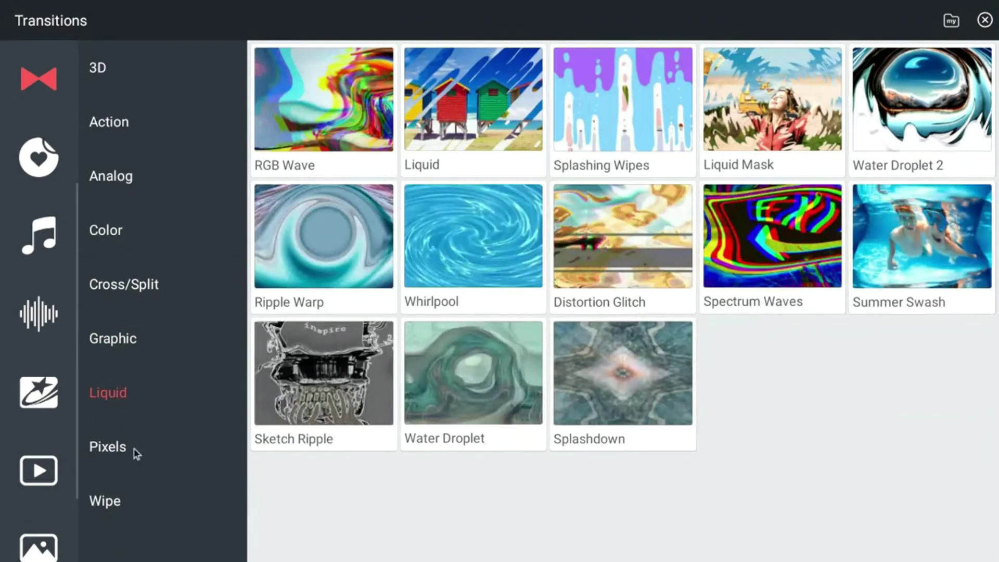
{"action": "left_click", "coordinate": [117, 450]}
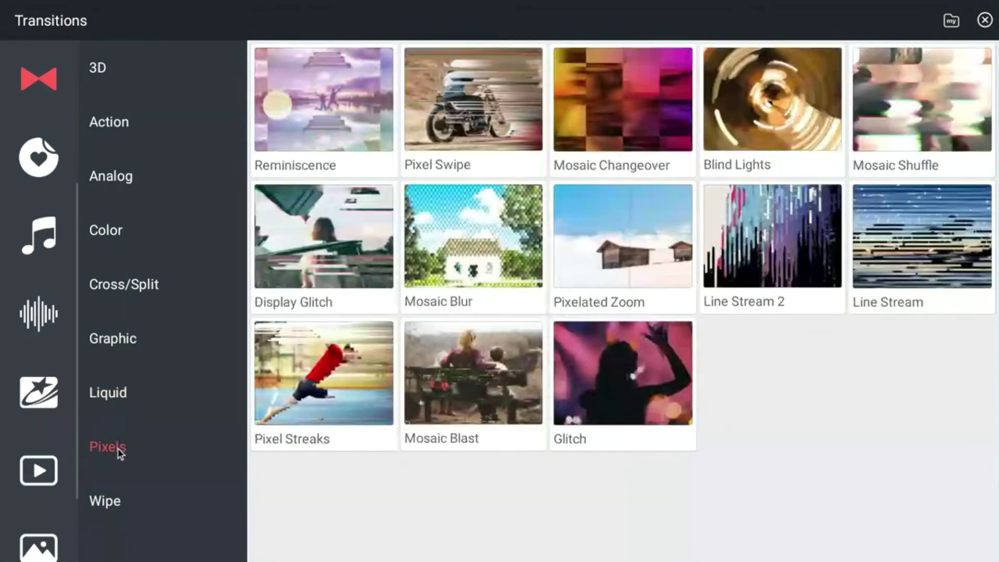
{"action": "left_click", "coordinate": [102, 507]}
{"action": "scroll", "coordinate": [892, 235], "scroll_direction": "down", "scroll_amount": 8}
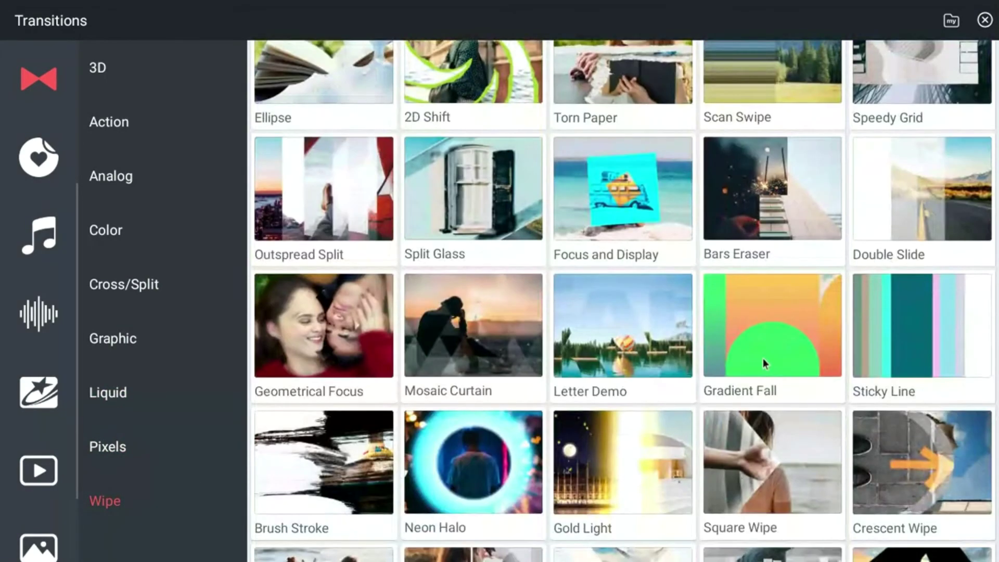
Download the free Gradient Fall wipe (549.8 KB) from its details page until installed.
{"action": "left_click", "coordinate": [755, 345]}
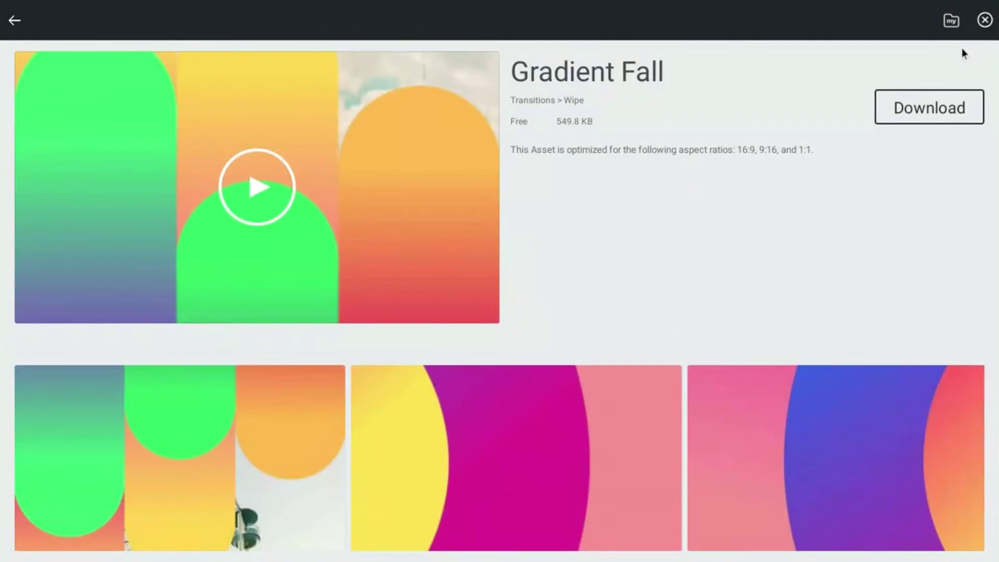
{"action": "left_click", "coordinate": [926, 110]}
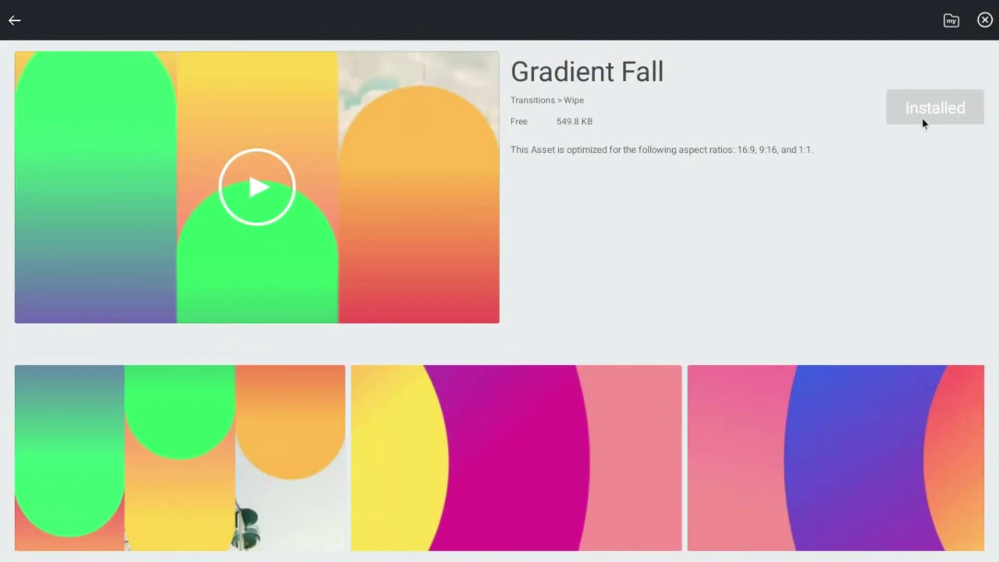
Leave the asset store and return to the editor timeline.
{"action": "left_click", "coordinate": [15, 22]}
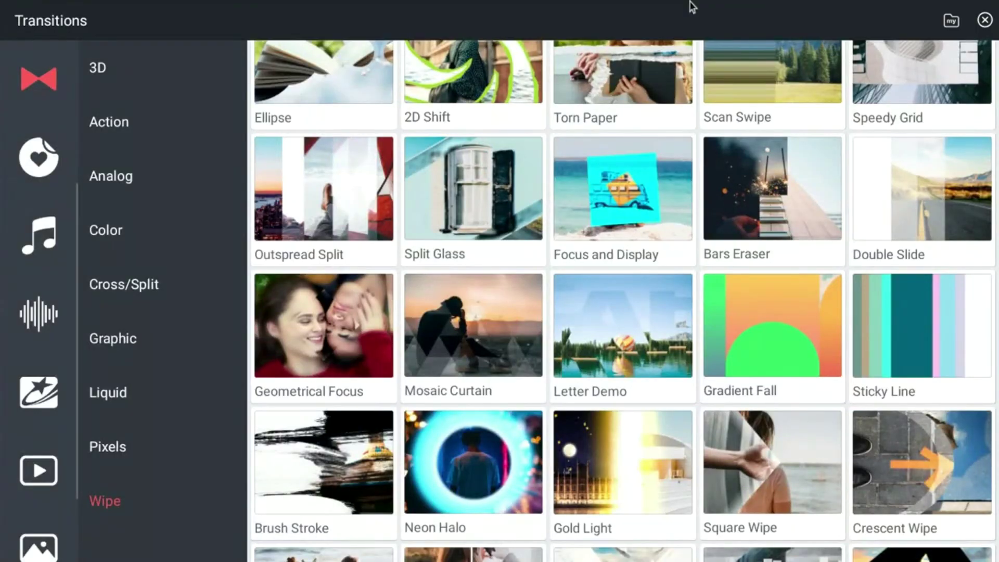
{"action": "left_click", "coordinate": [985, 22]}
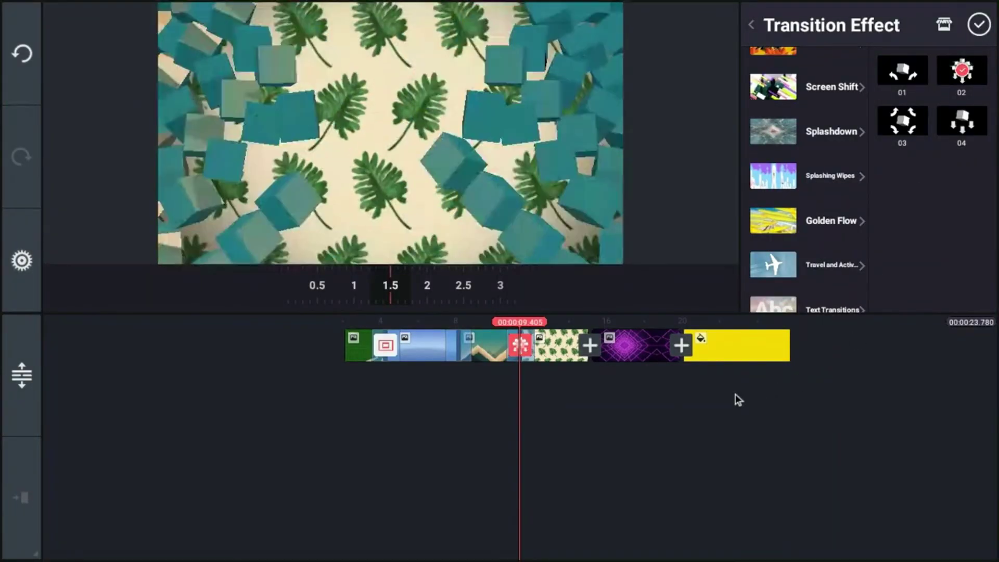
{"action": "left_click", "coordinate": [735, 395]}
{"action": "left_click_drag", "start_coordinate": [736, 394], "coordinate": [704, 401]}
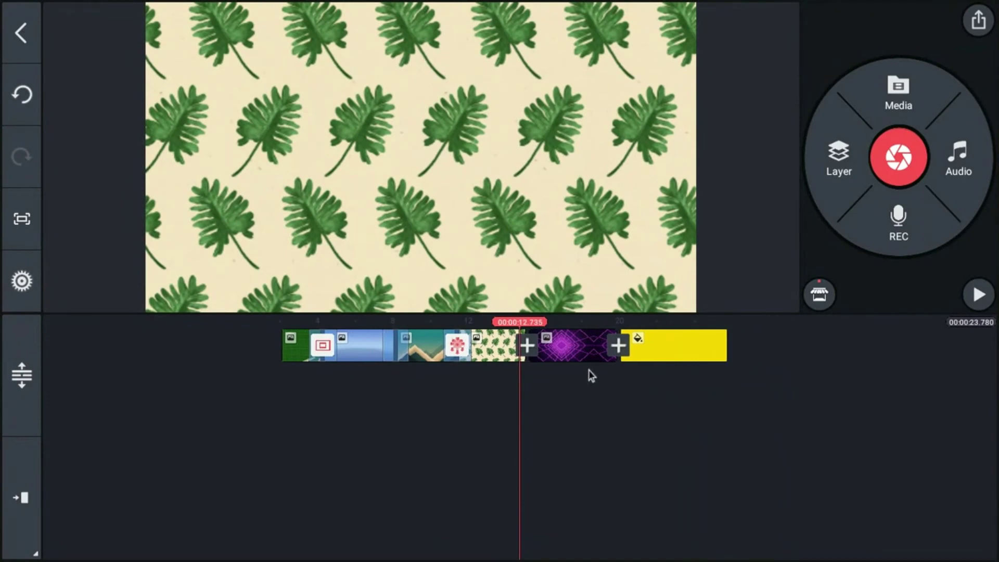
Set the leaf-to-purple transition to Gradient Fall style 03, after trying 01, 02 and 04.
{"action": "left_click", "coordinate": [527, 345]}
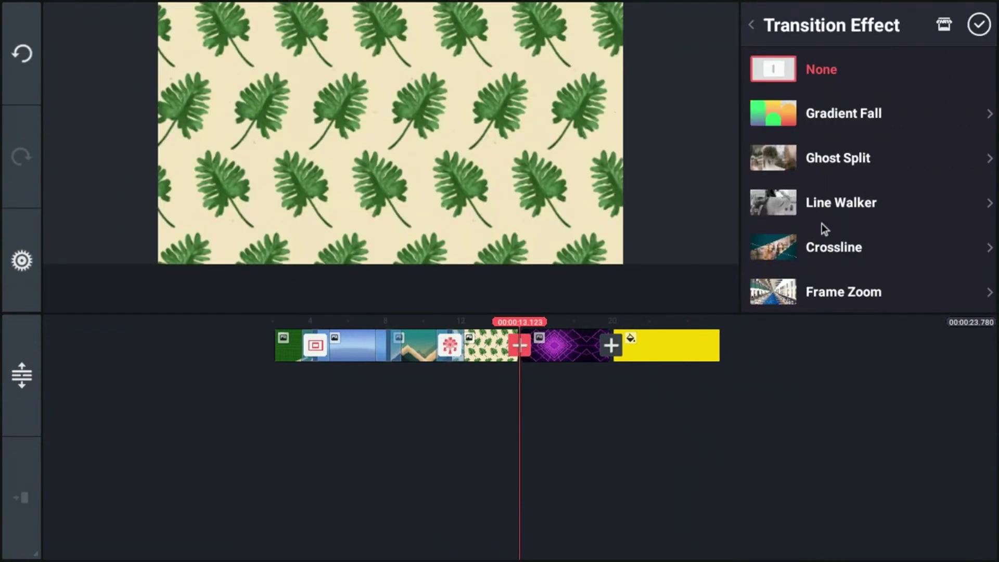
{"action": "left_click", "coordinate": [816, 114]}
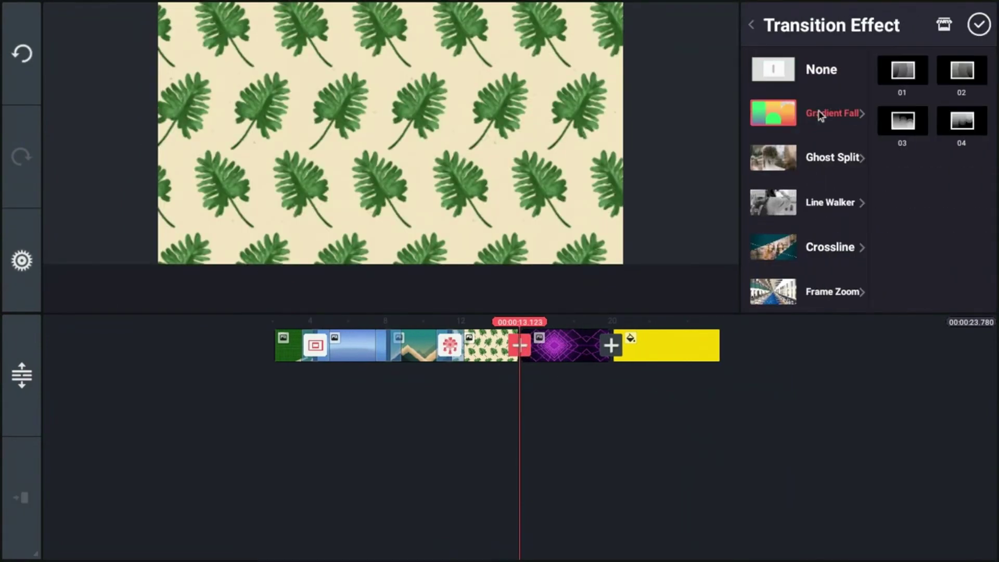
{"action": "left_click", "coordinate": [903, 73]}
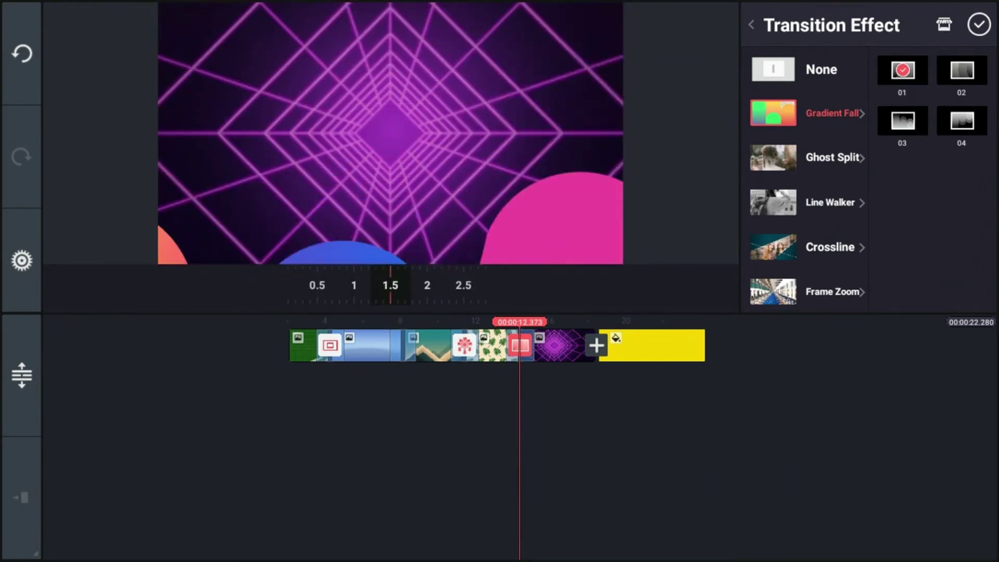
{"action": "left_click", "coordinate": [952, 76]}
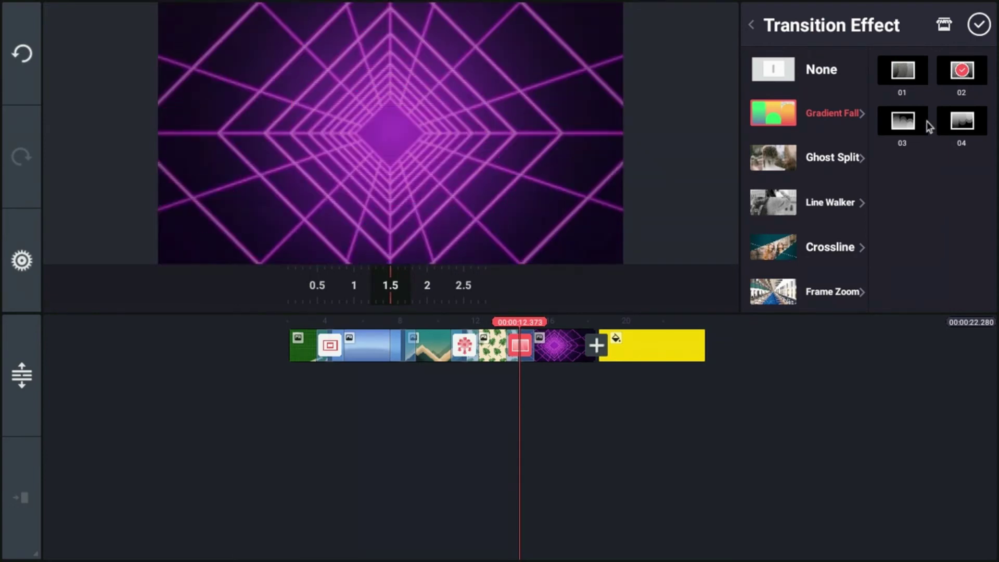
{"action": "left_click", "coordinate": [918, 135]}
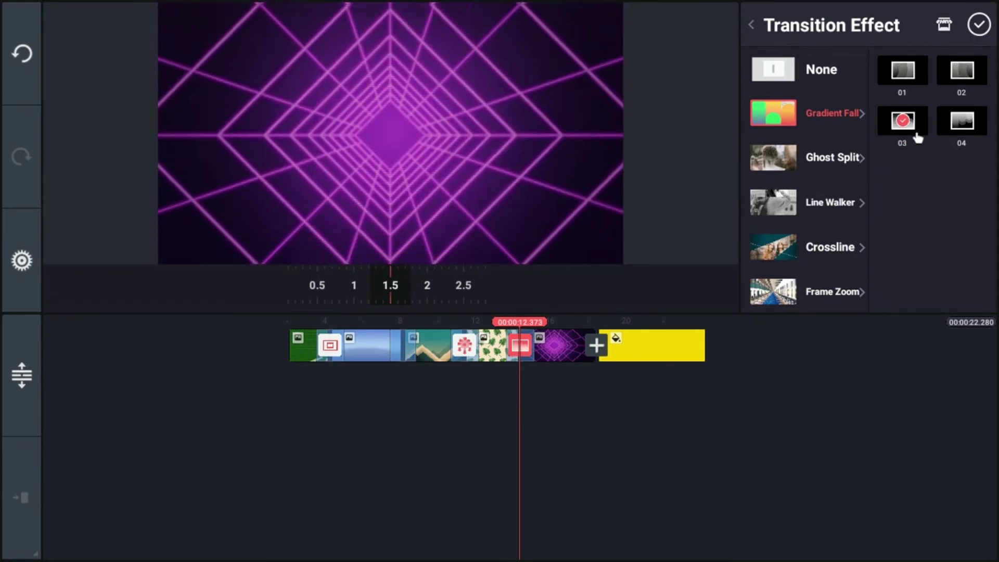
{"action": "left_click", "coordinate": [978, 135]}
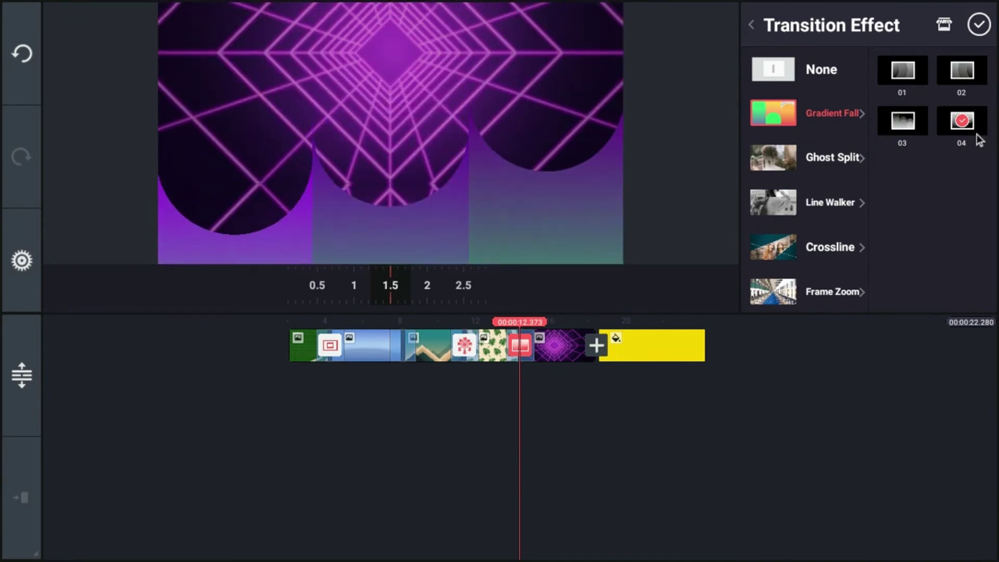
{"action": "left_click", "coordinate": [906, 136]}
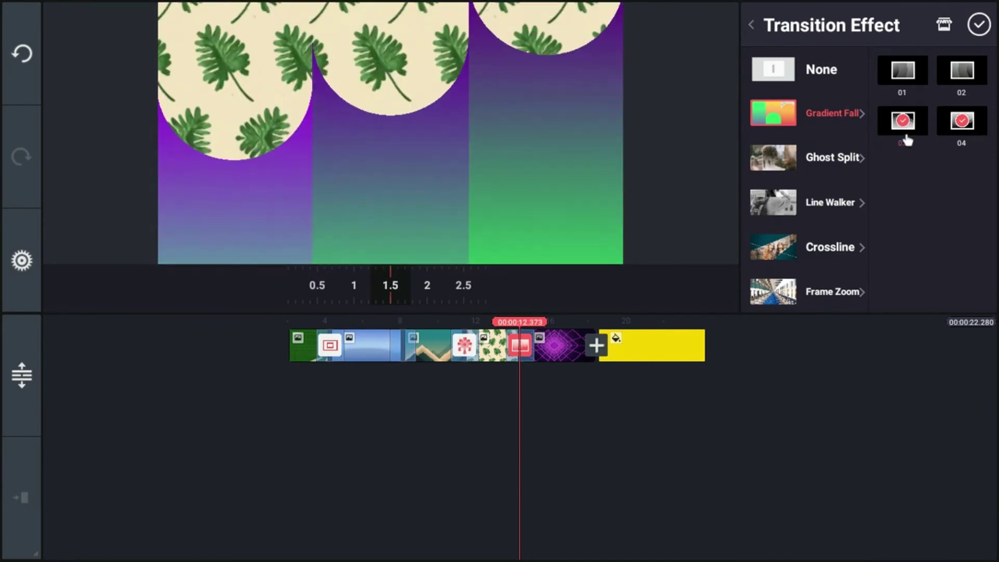
Confirm Gradient Fall and preview the wipe from the leaf clip into the purple clip.
{"action": "left_click", "coordinate": [979, 26]}
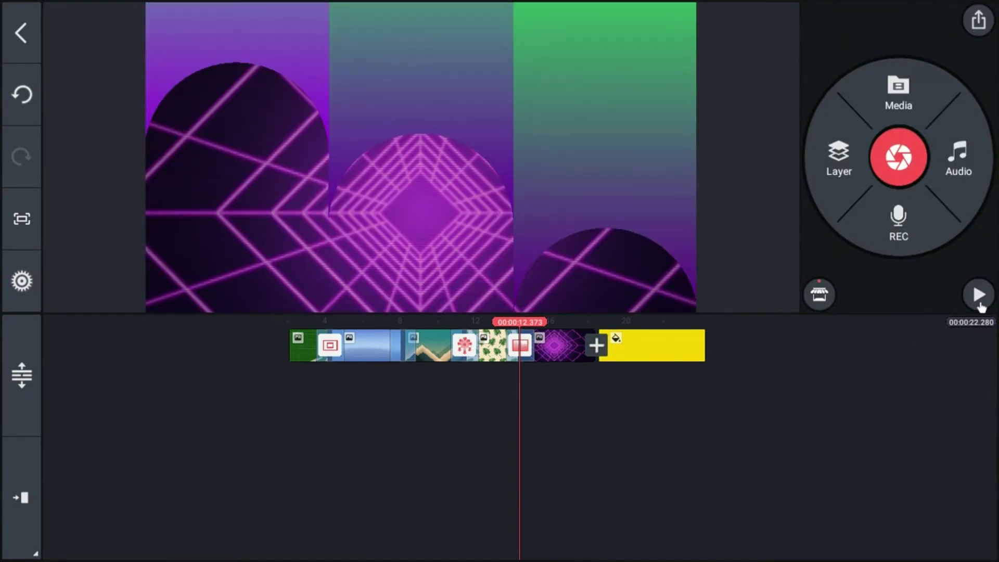
{"action": "left_click_drag", "start_coordinate": [642, 386], "coordinate": [666, 389]}
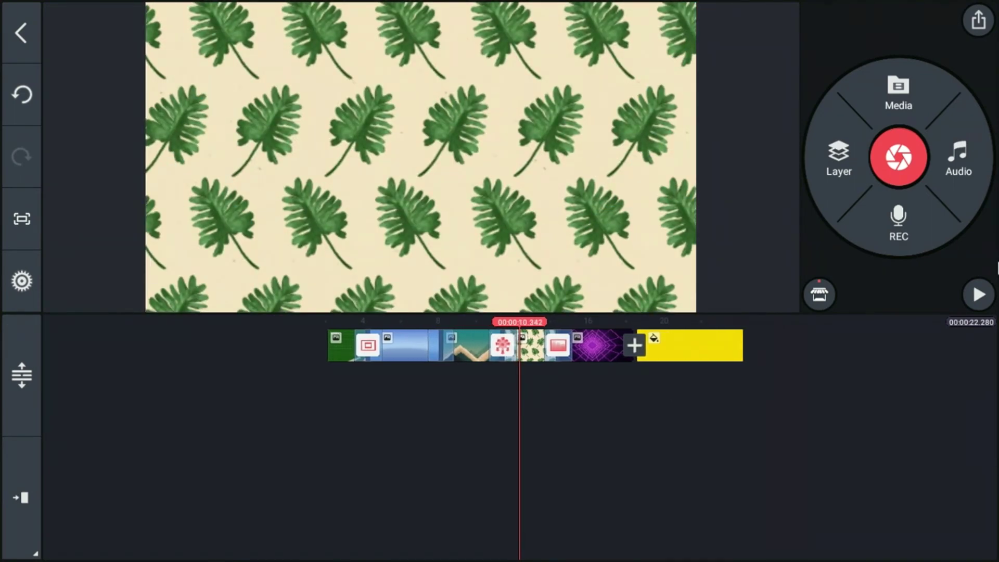
{"action": "left_click", "coordinate": [978, 292]}
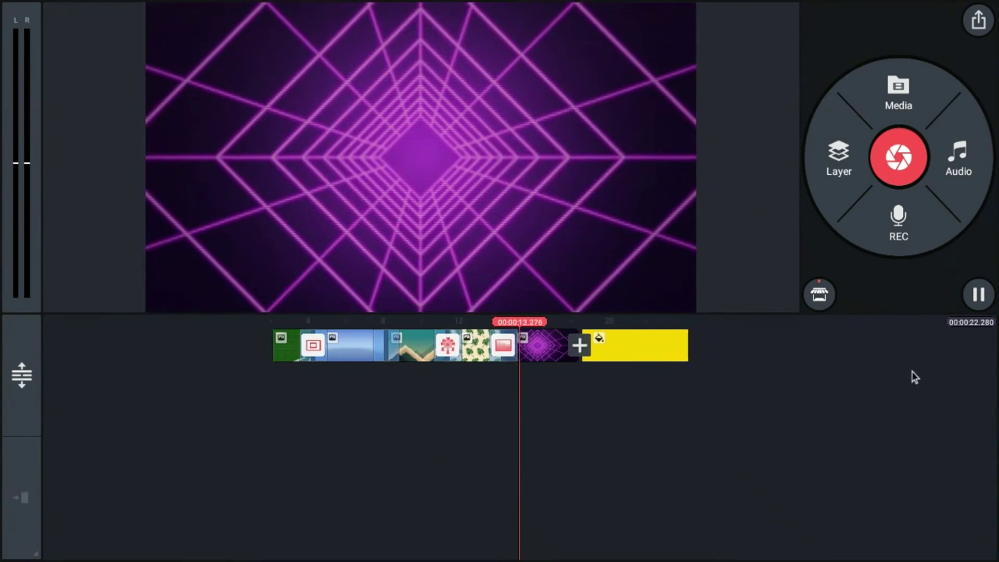
{"action": "left_click", "coordinate": [763, 399]}
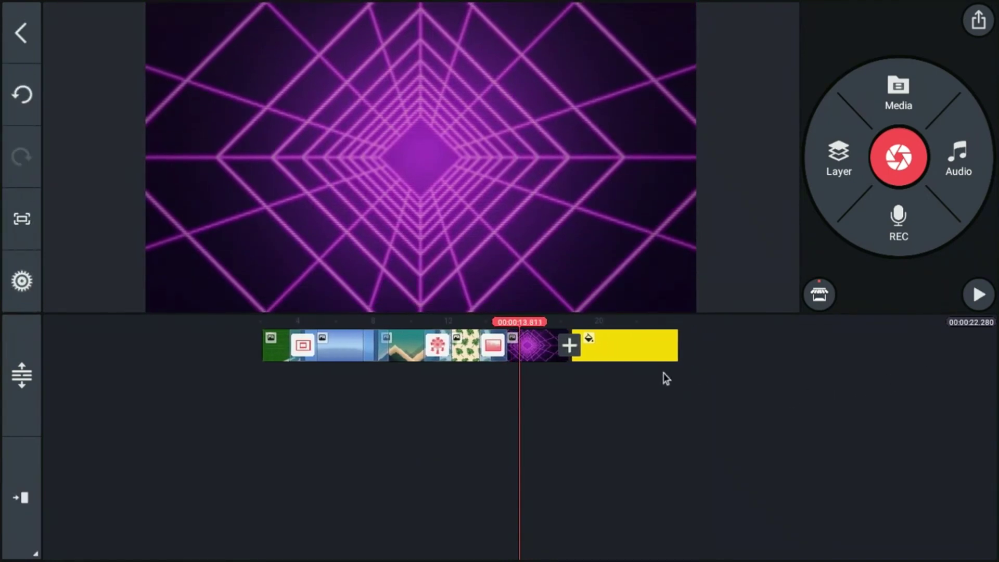
Put Split and Slide variant 04 between the purple diamond and yellow clips, giving 20.78 seconds.
{"action": "left_click", "coordinate": [577, 347]}
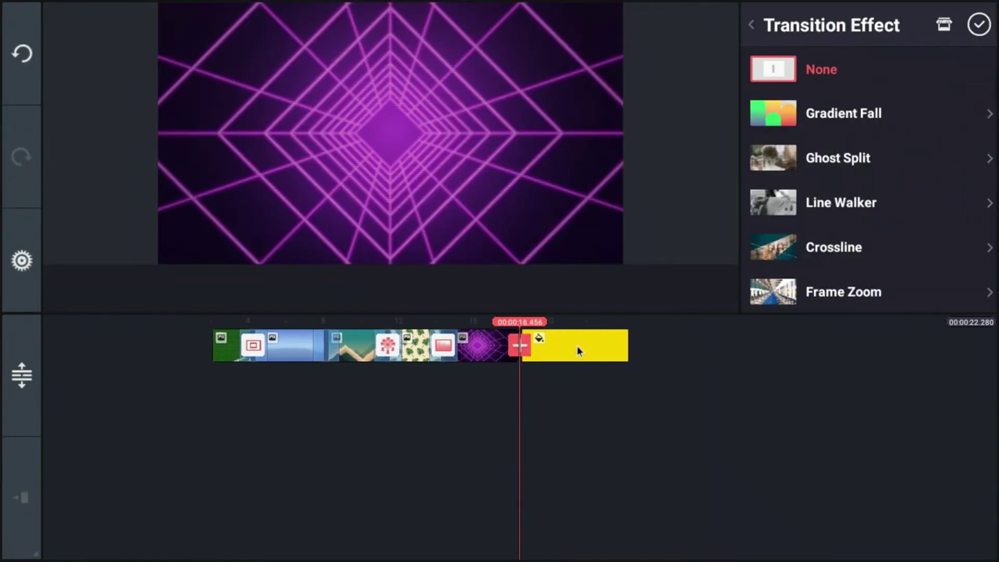
{"action": "scroll", "coordinate": [838, 161], "scroll_direction": "down", "scroll_amount": 3}
{"action": "scroll", "coordinate": [838, 166], "scroll_direction": "down", "scroll_amount": 6}
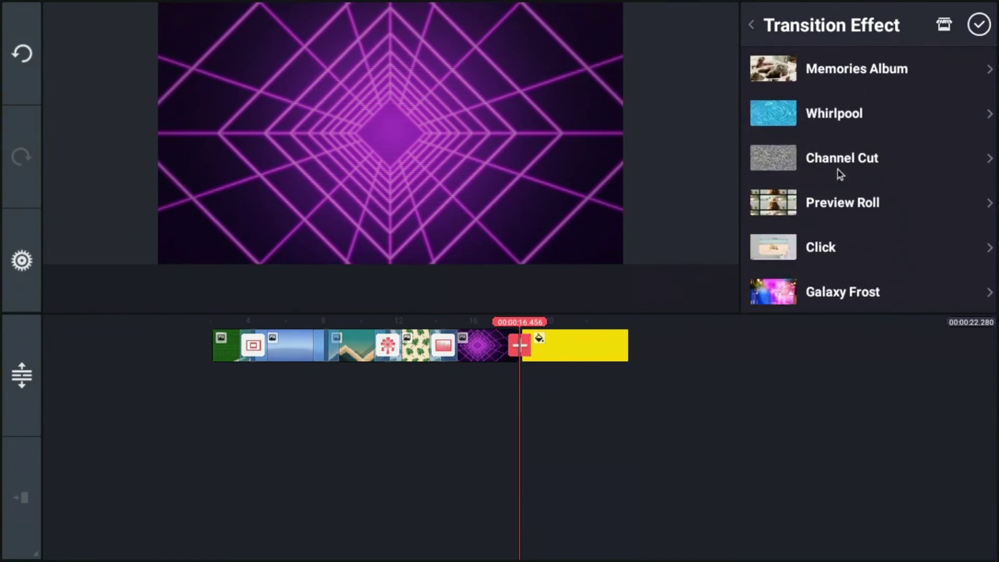
{"action": "scroll", "coordinate": [839, 174], "scroll_direction": "down", "scroll_amount": 5}
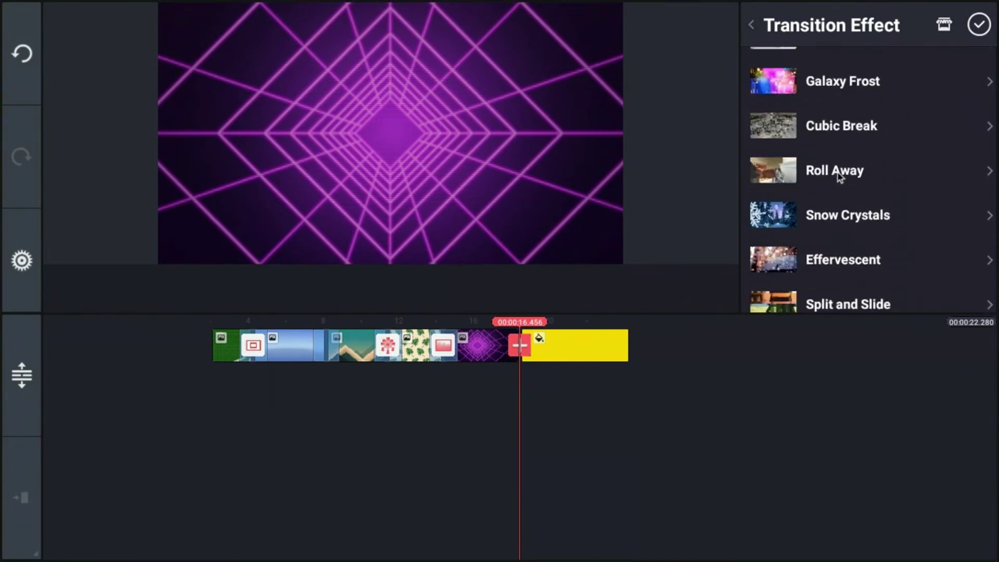
{"action": "scroll", "coordinate": [836, 175], "scroll_direction": "down", "scroll_amount": 1}
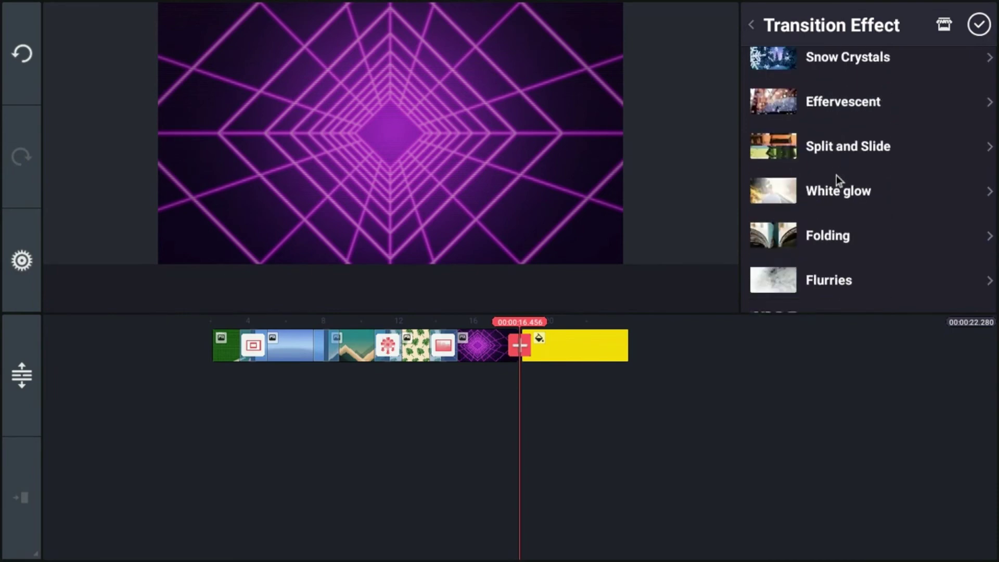
{"action": "left_click", "coordinate": [838, 157]}
{"action": "left_click", "coordinate": [972, 127]}
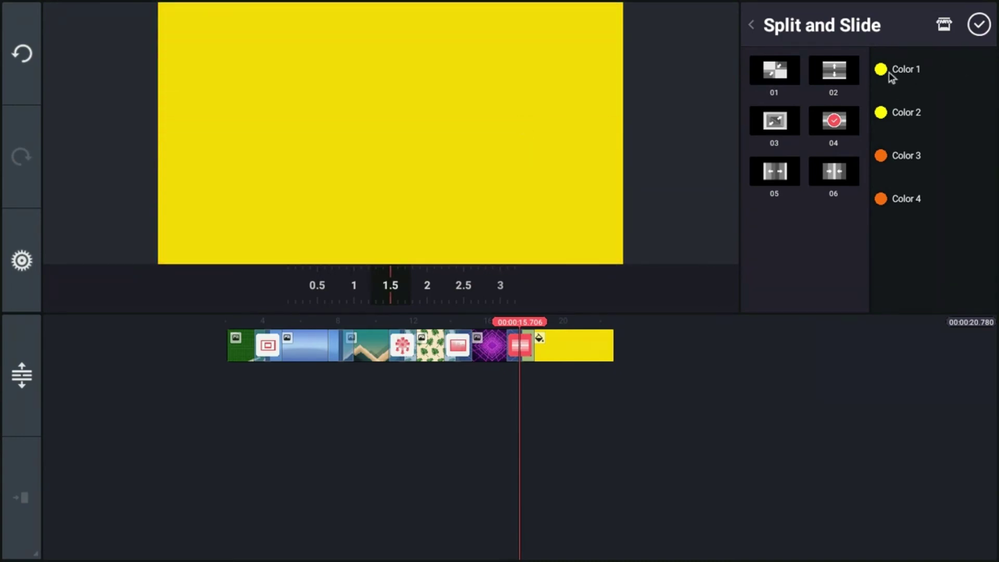
Set Split and Slide Color 1 to blue-violet, Color 2 green, Color 3 magenta #FF1DA0.
{"action": "left_click", "coordinate": [891, 73]}
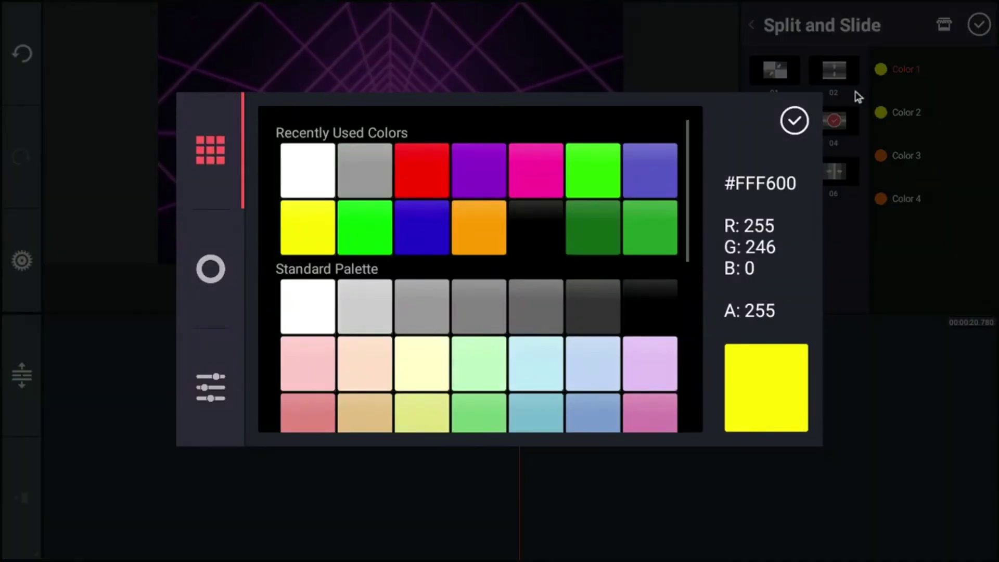
{"action": "left_click", "coordinate": [645, 179]}
{"action": "left_click", "coordinate": [799, 129]}
{"action": "left_click", "coordinate": [885, 116]}
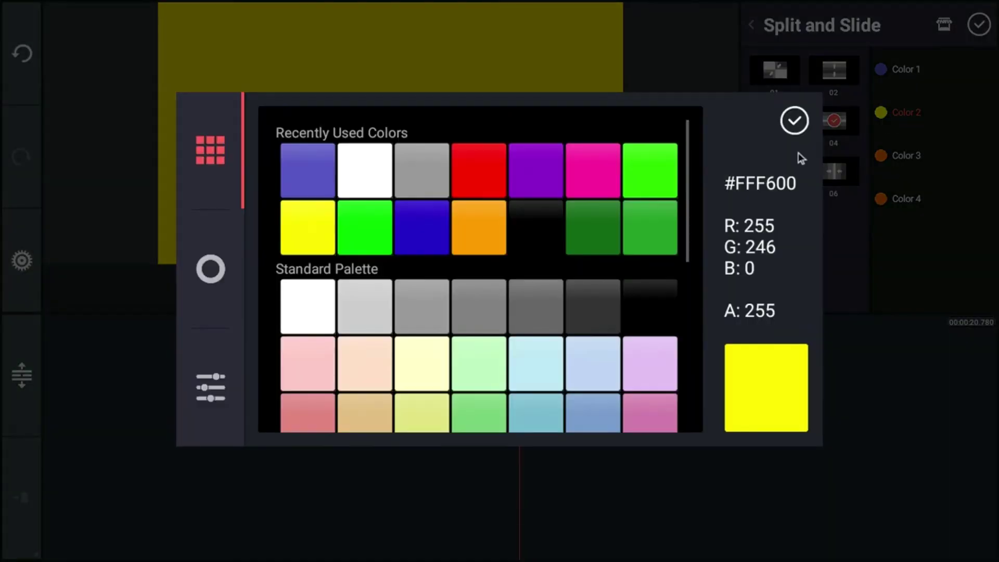
{"action": "scroll", "coordinate": [669, 177], "scroll_direction": "down", "scroll_amount": 1}
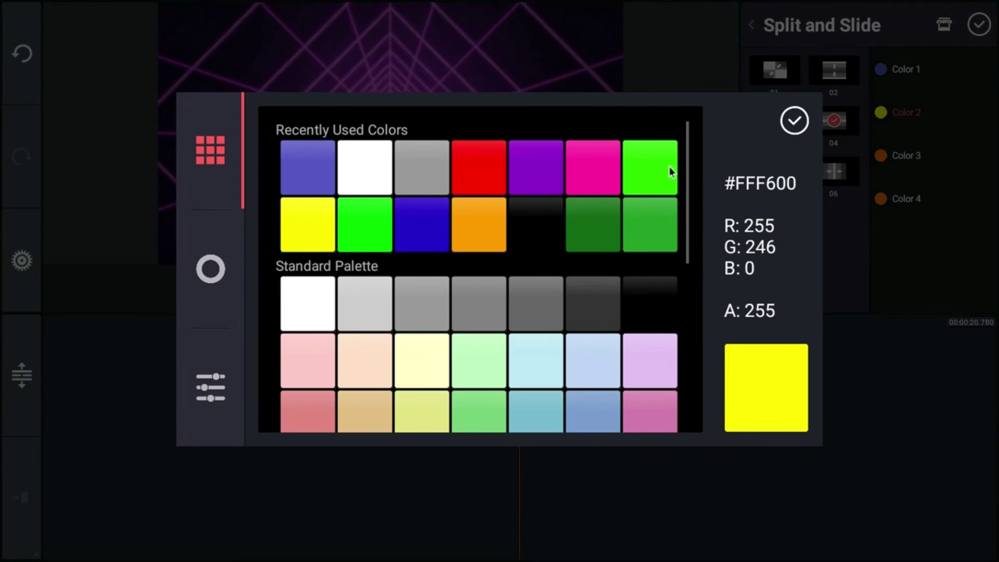
{"action": "left_click", "coordinate": [666, 167]}
{"action": "left_click", "coordinate": [803, 125]}
{"action": "left_click", "coordinate": [885, 156]}
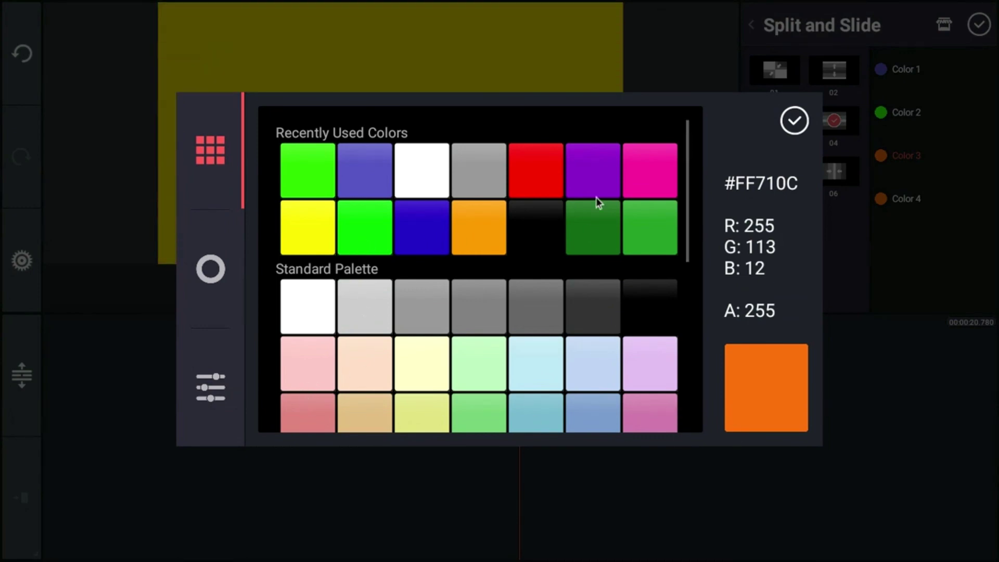
{"action": "left_click", "coordinate": [665, 155]}
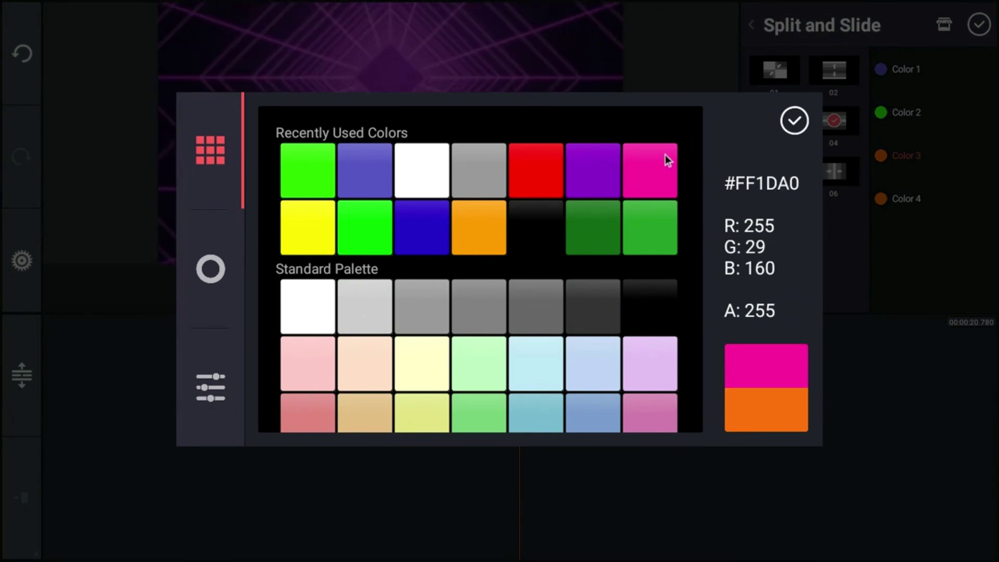
{"action": "left_click", "coordinate": [795, 123]}
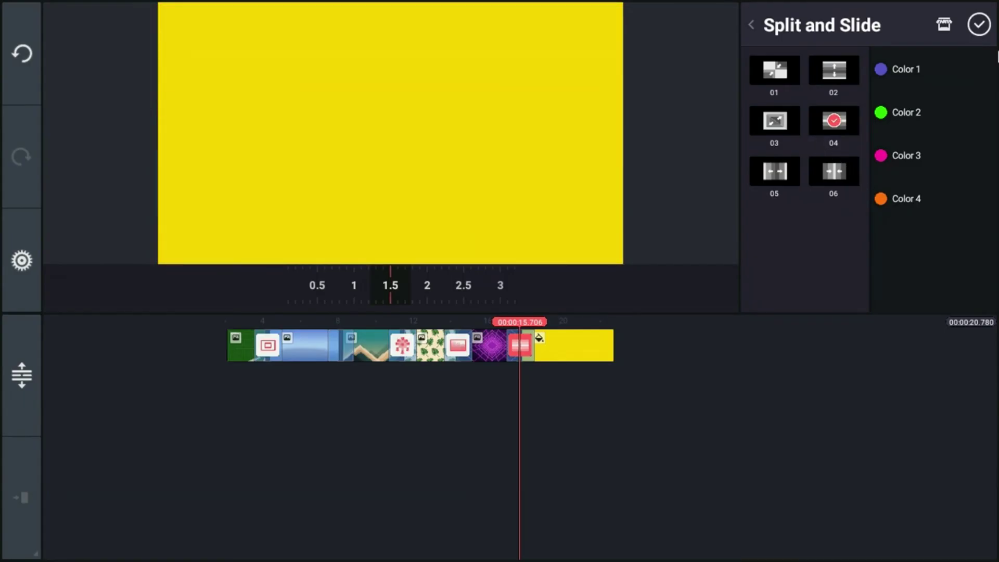
{"action": "left_click", "coordinate": [986, 24]}
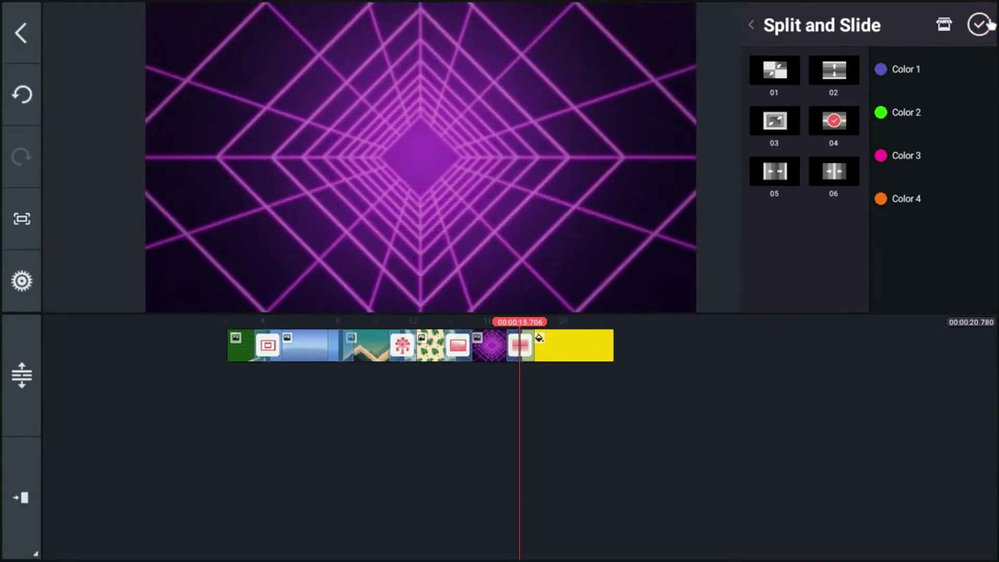
Rewind to 00:00:00.000 and play the whole 20.78-second slideshow from the green grid clip.
{"action": "left_click", "coordinate": [975, 294]}
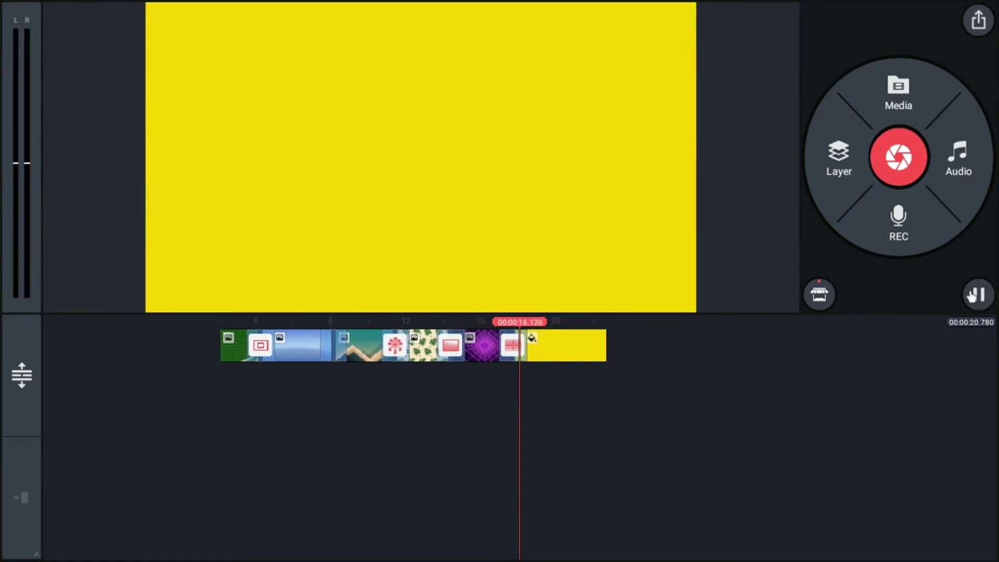
{"action": "left_click_drag", "start_coordinate": [759, 392], "coordinate": [817, 393]}
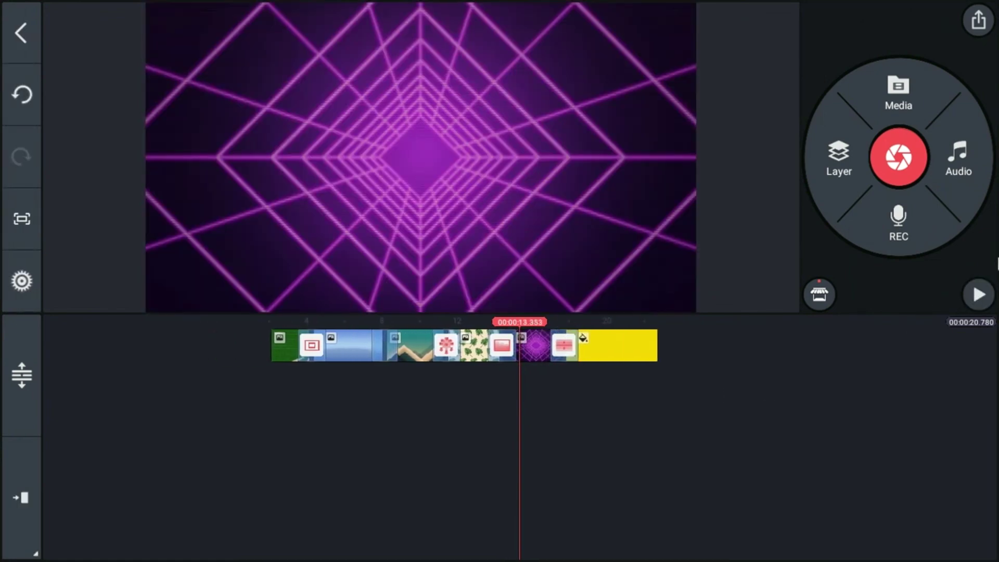
{"action": "left_click", "coordinate": [981, 293]}
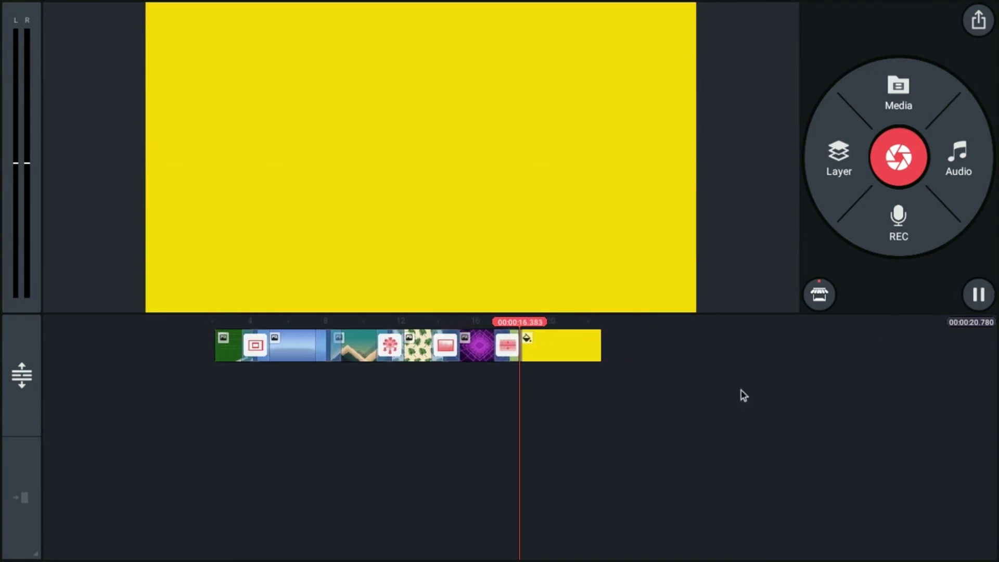
{"action": "left_click_drag", "start_coordinate": [745, 395], "coordinate": [975, 352]}
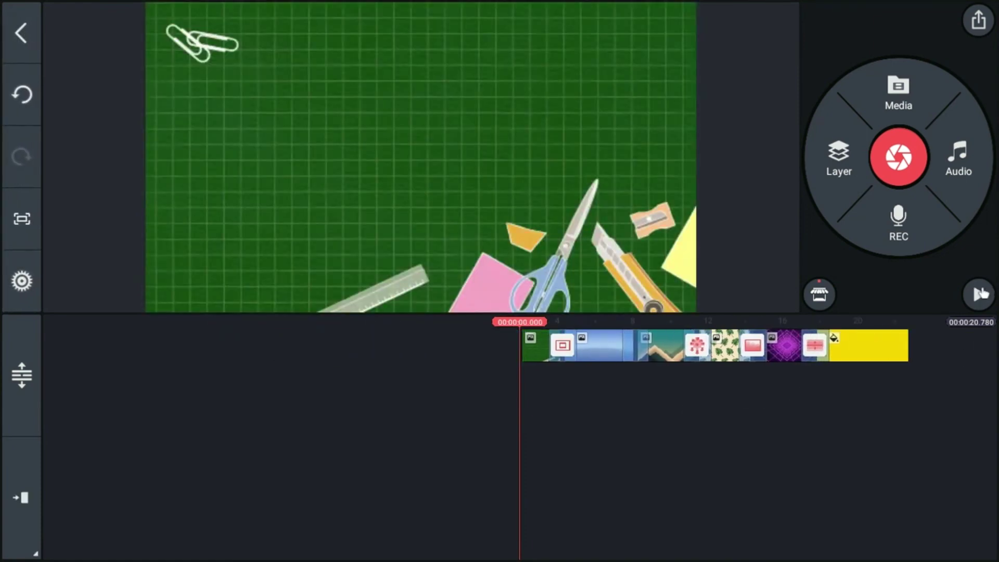
{"action": "left_click", "coordinate": [980, 293]}
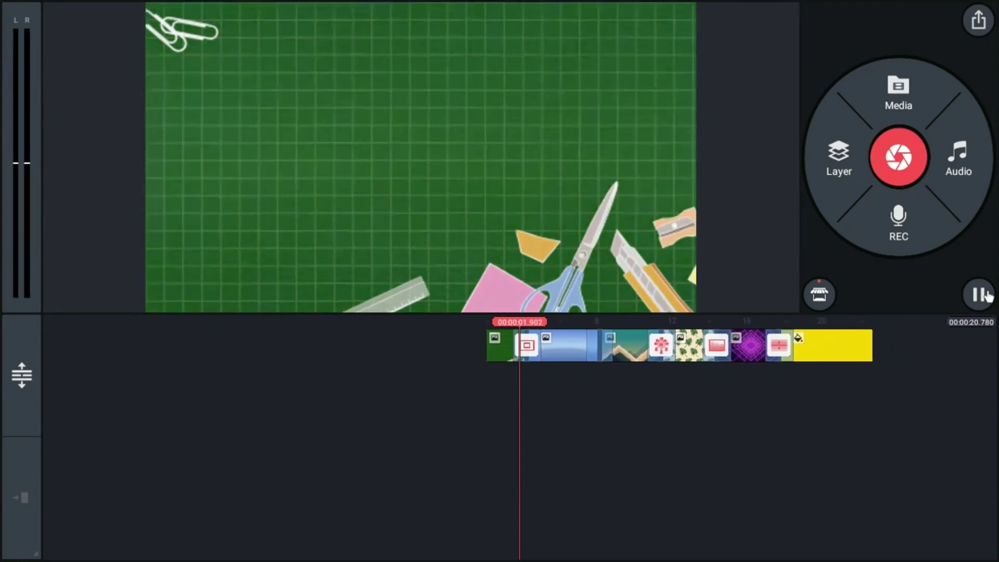